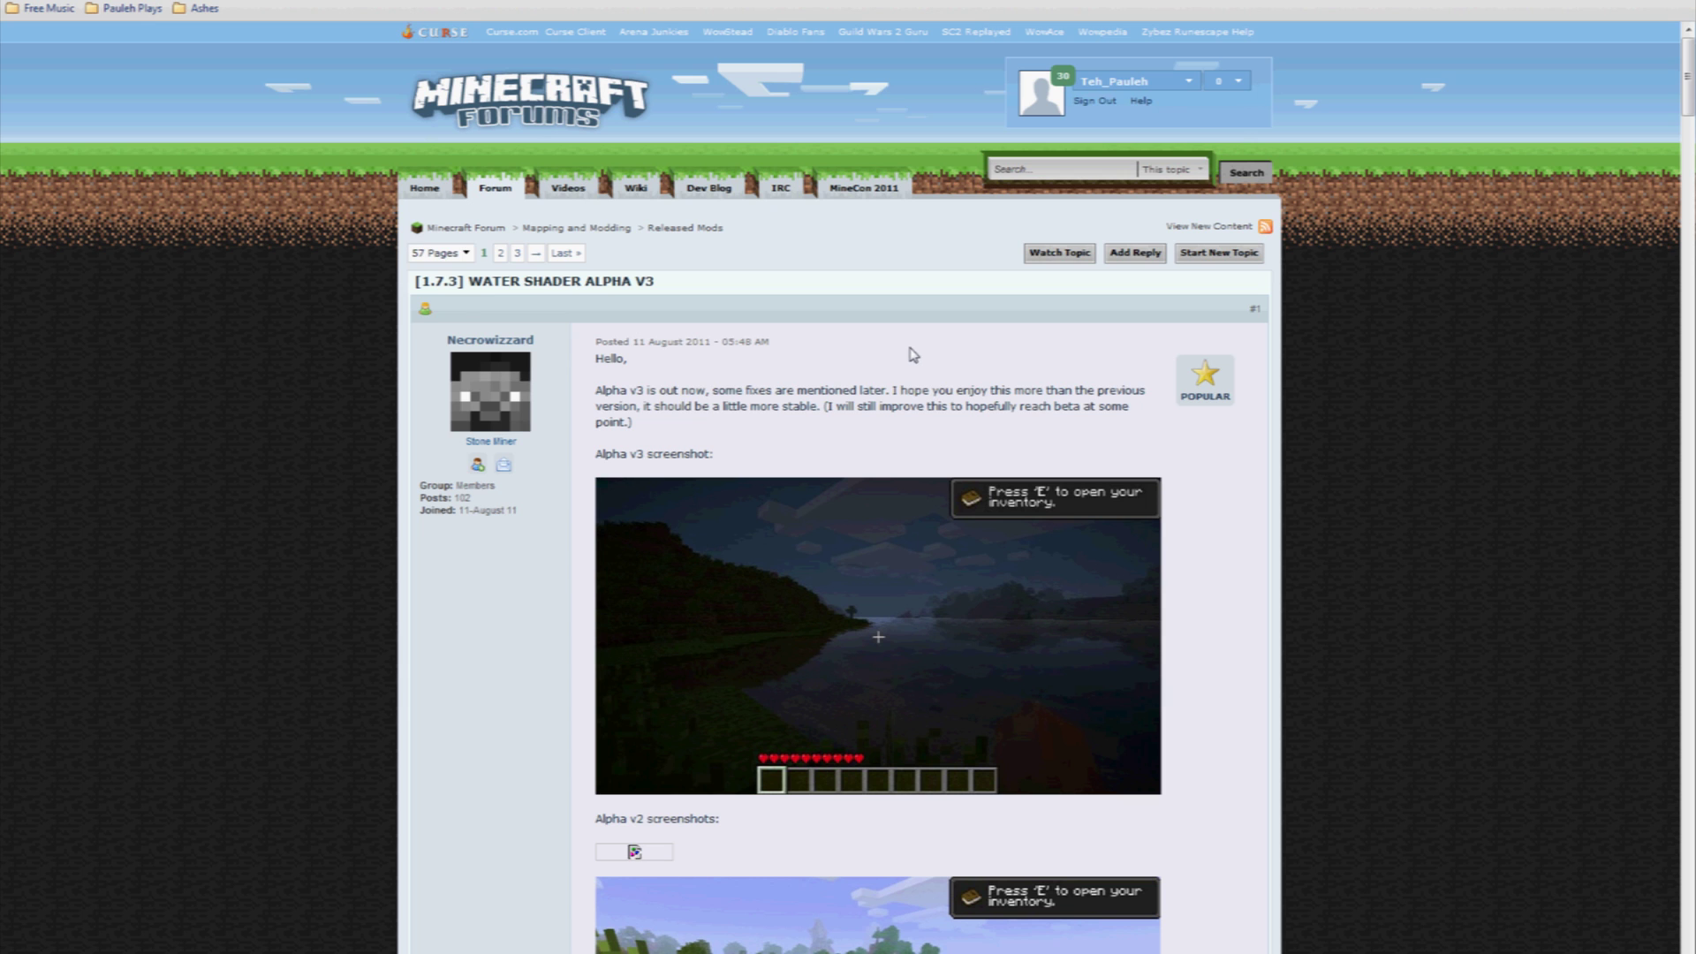
Scroll the Water Shader Alpha V3 thread down to its Download links and Instructions
{"action": "scroll", "coordinate": [914, 354], "scroll_direction": "down", "scroll_amount": 5}
{"action": "scroll", "coordinate": [671, 492], "scroll_direction": "down", "scroll_amount": 3}
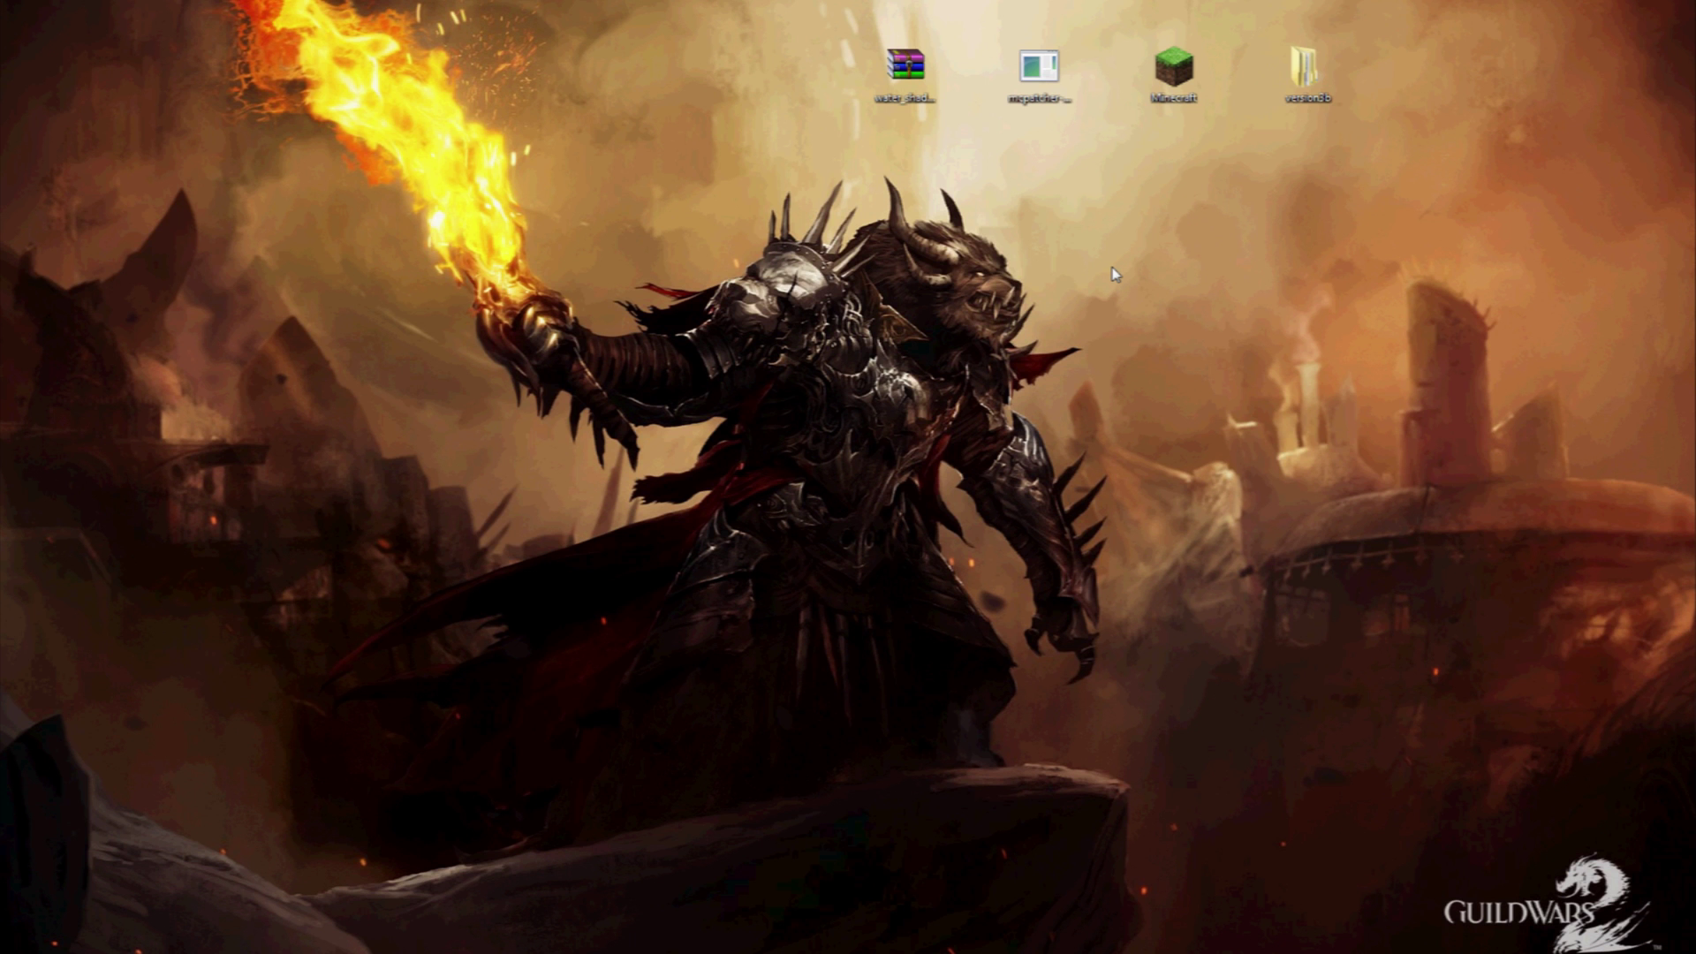
Open water_shader_alpha_v3b.zip in WinRAR, confirm it holds a version3b folder, then close it
{"action": "left_click", "coordinate": [930, 97]}
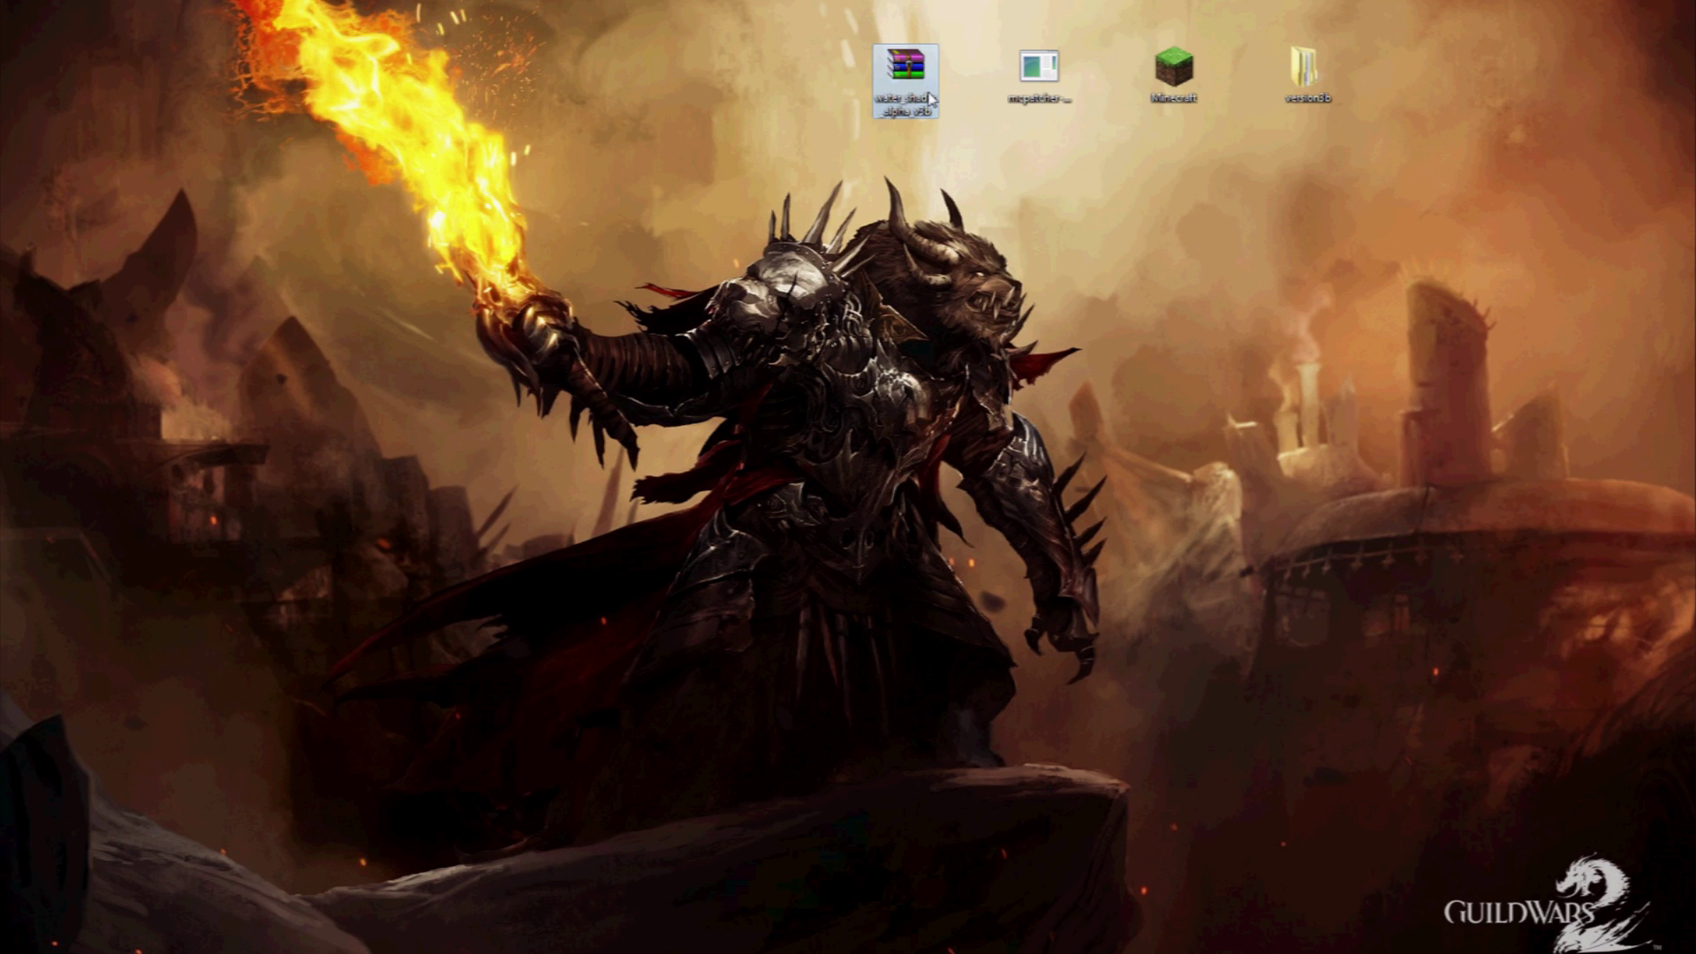
{"action": "left_click", "coordinate": [910, 152]}
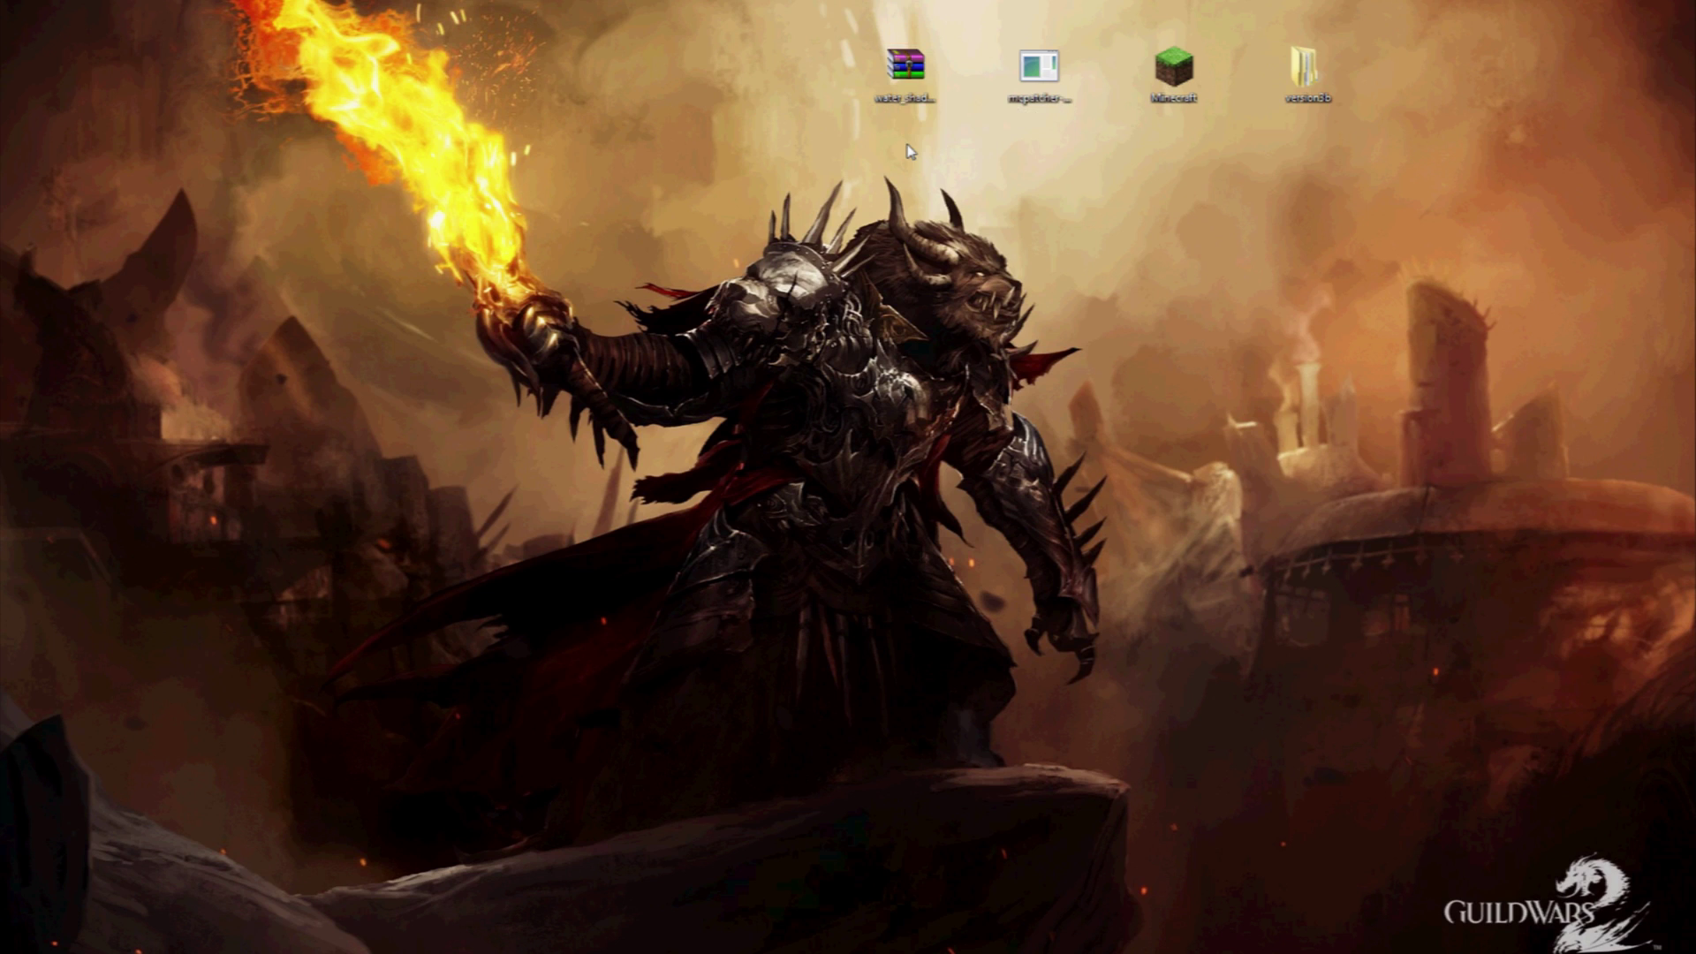
{"action": "double_click", "coordinate": [906, 68]}
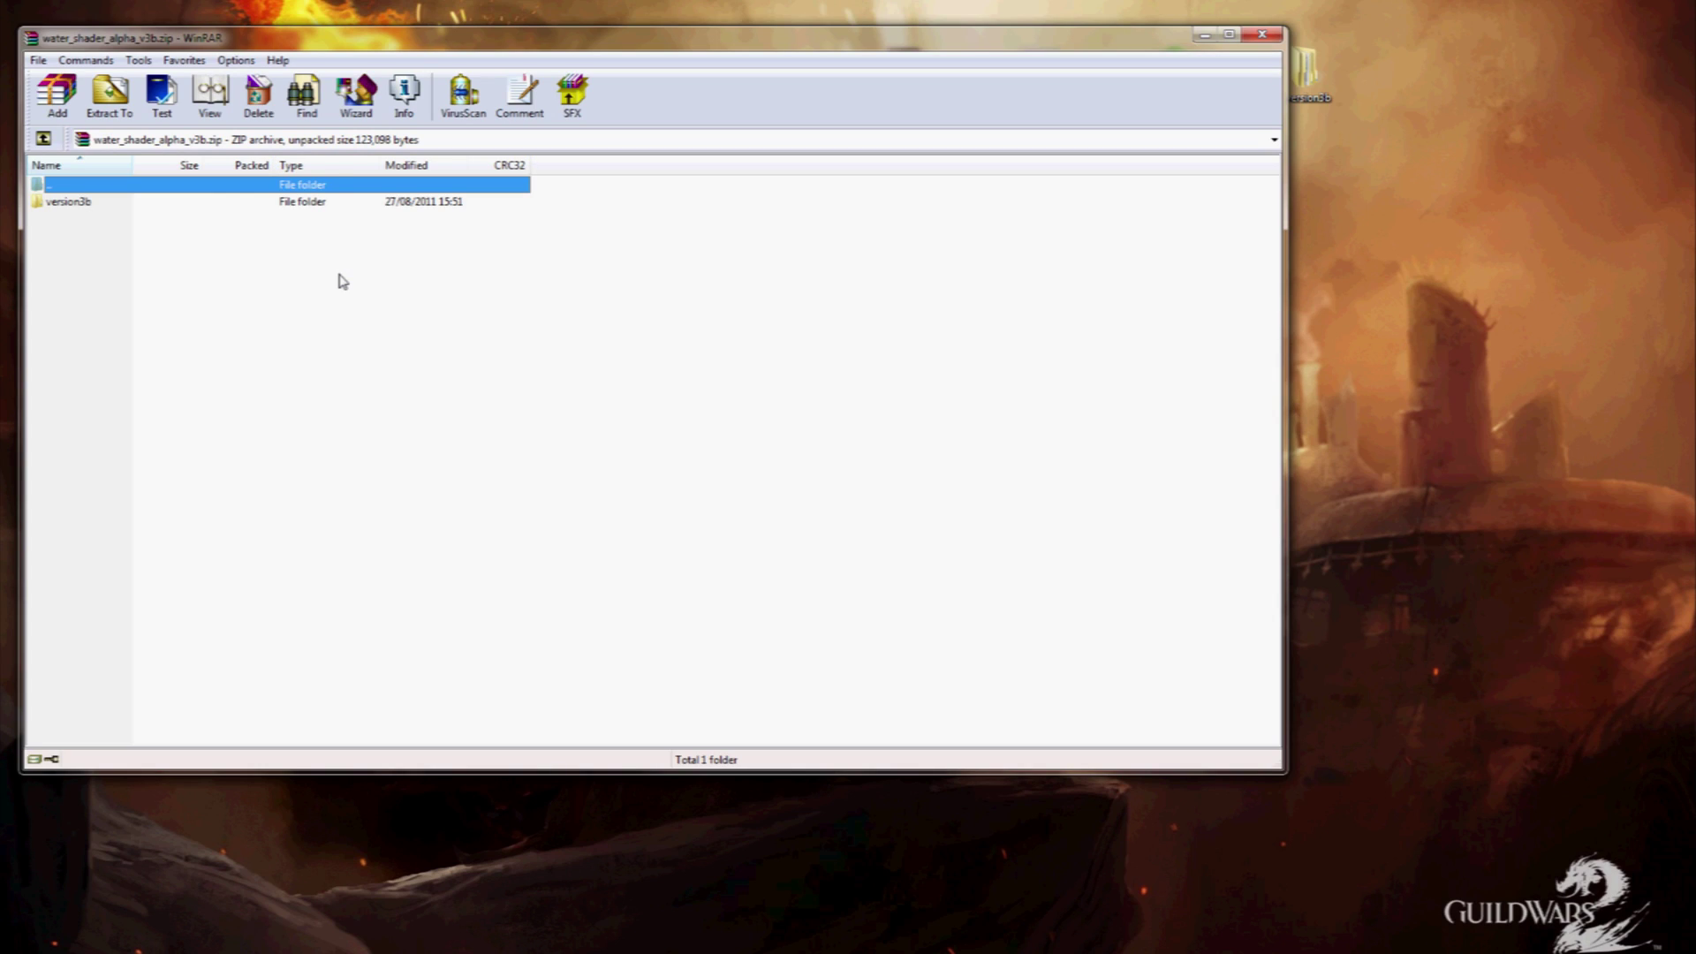
{"action": "left_click", "coordinate": [1449, 268]}
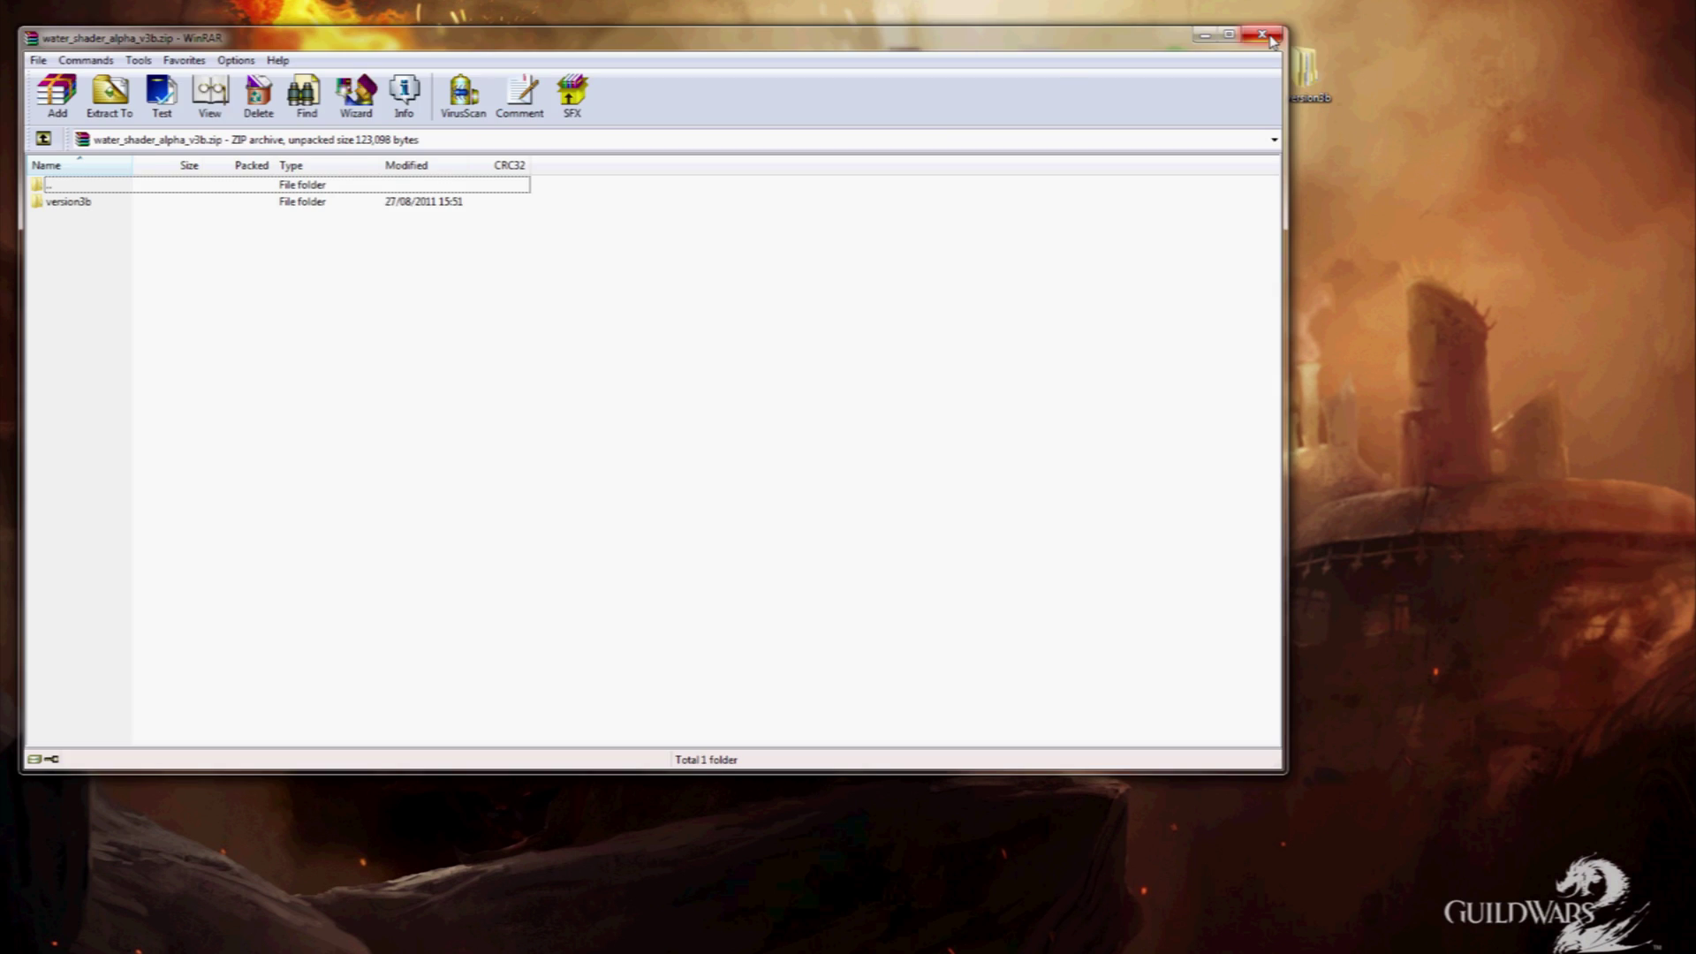
{"action": "left_click", "coordinate": [1264, 37]}
Open the version3b folder and dock its window as a narrow column at the top right
{"action": "double_click", "coordinate": [1312, 93]}
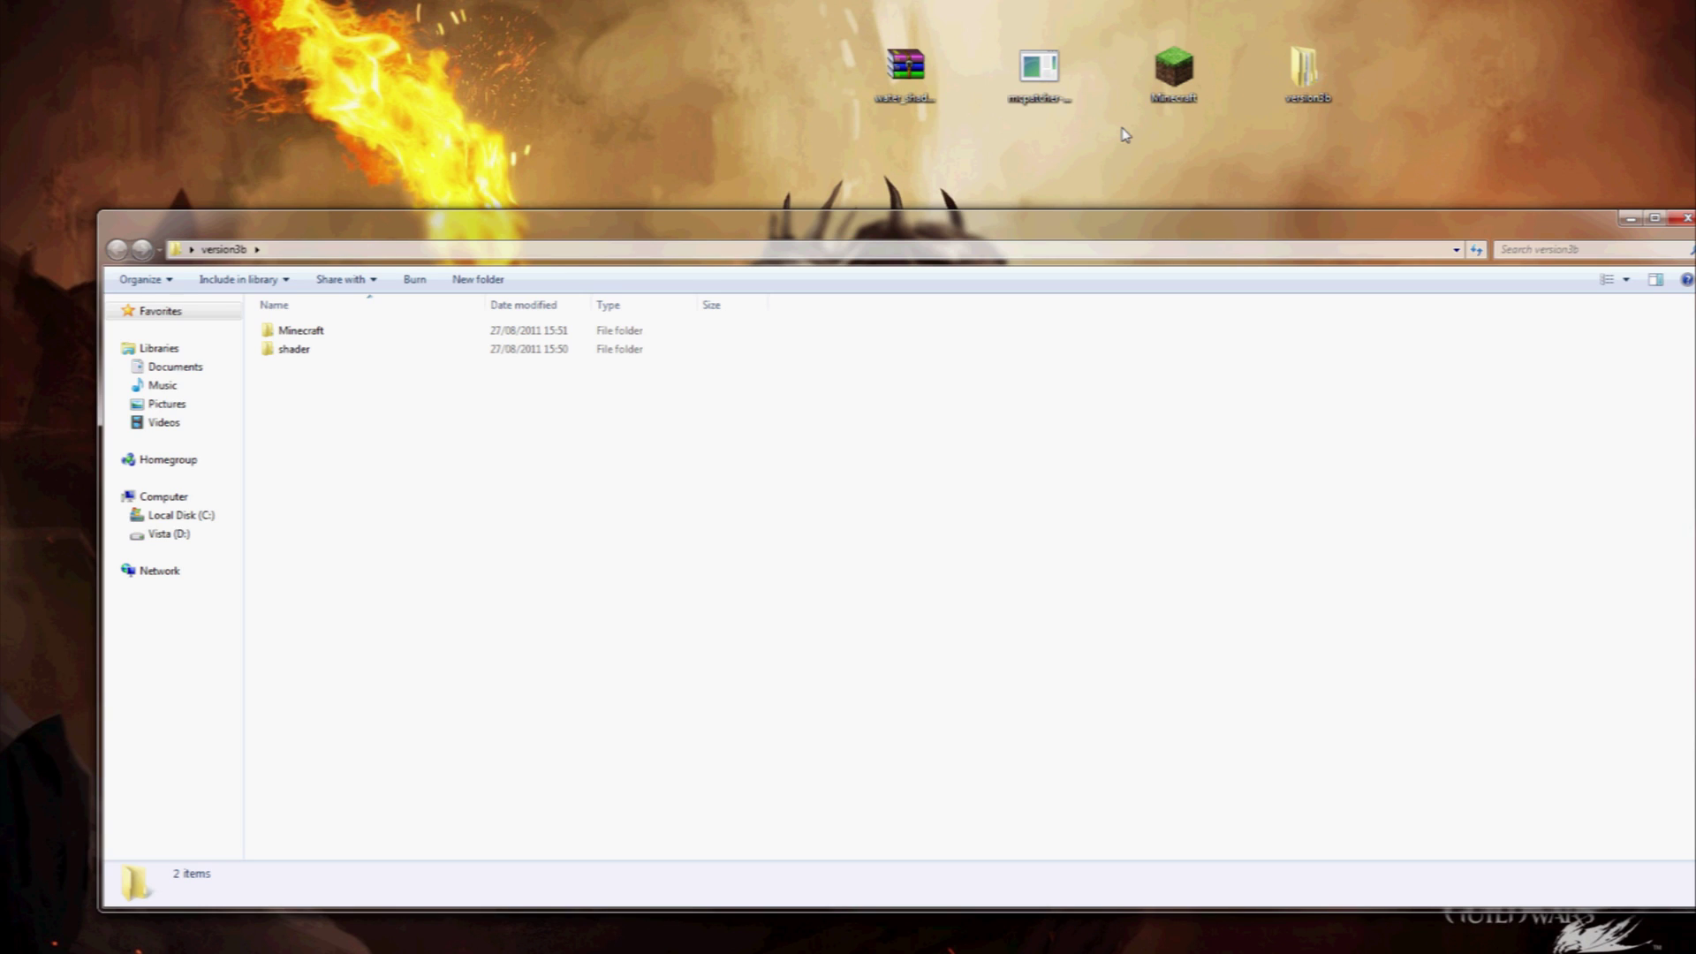
{"action": "left_click_drag", "start_coordinate": [97, 215], "coordinate": [1000, 14]}
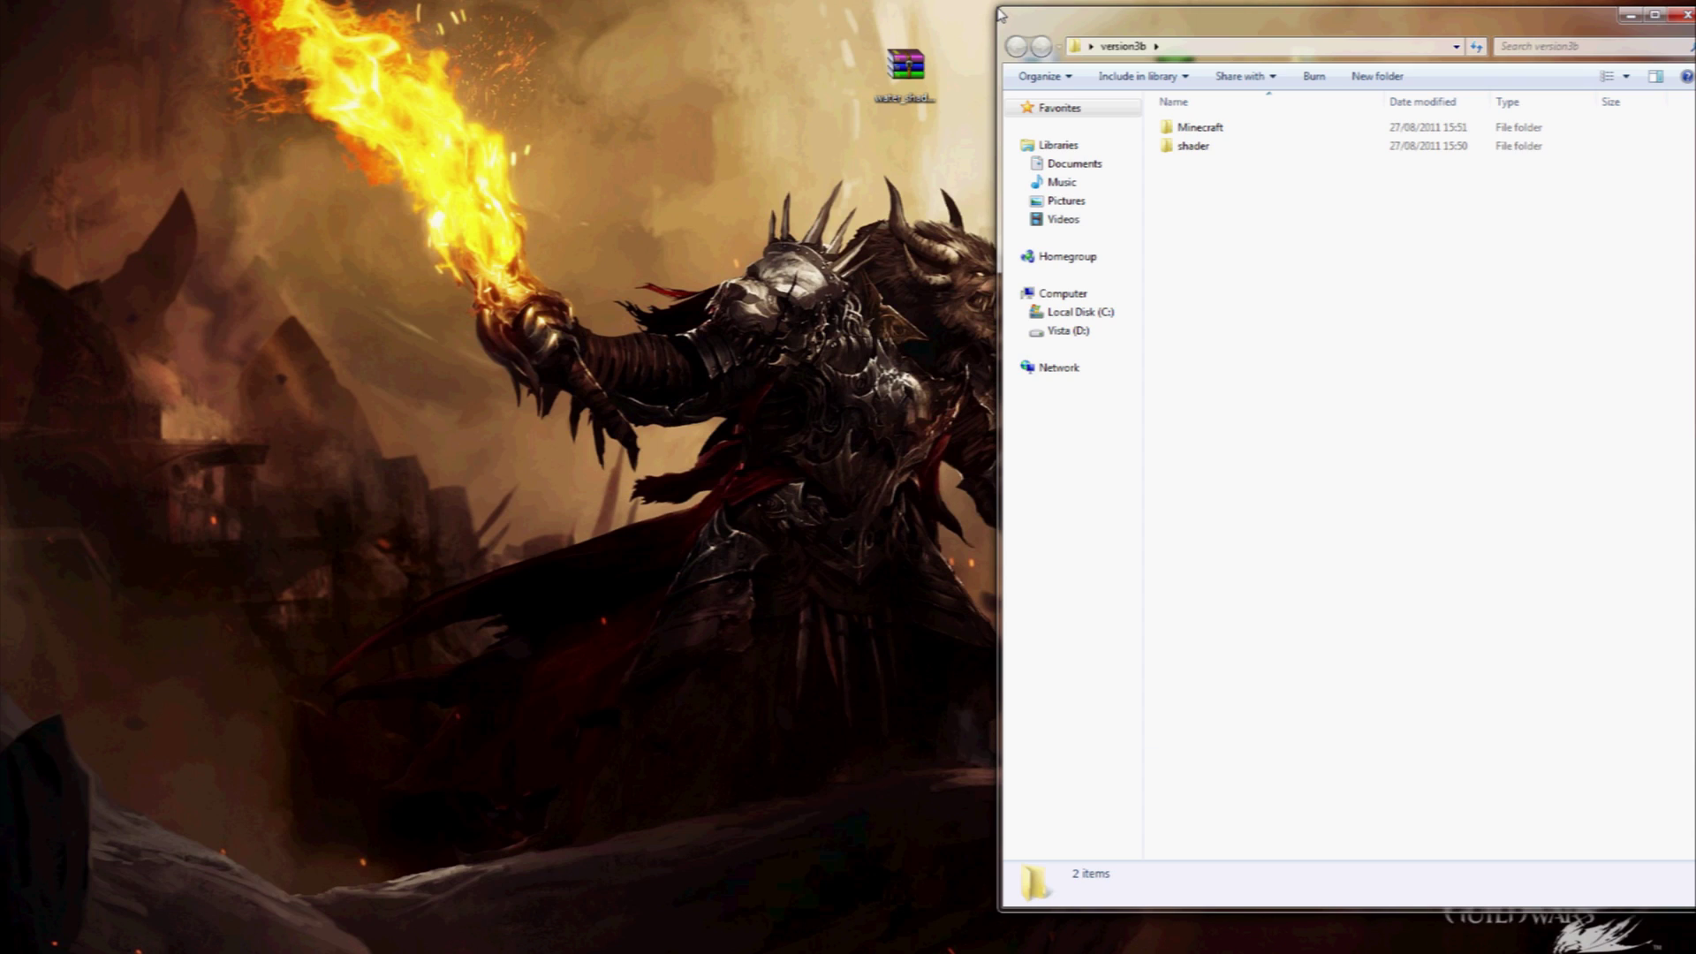
{"action": "left_click_drag", "start_coordinate": [1174, 32], "coordinate": [1106, 19]}
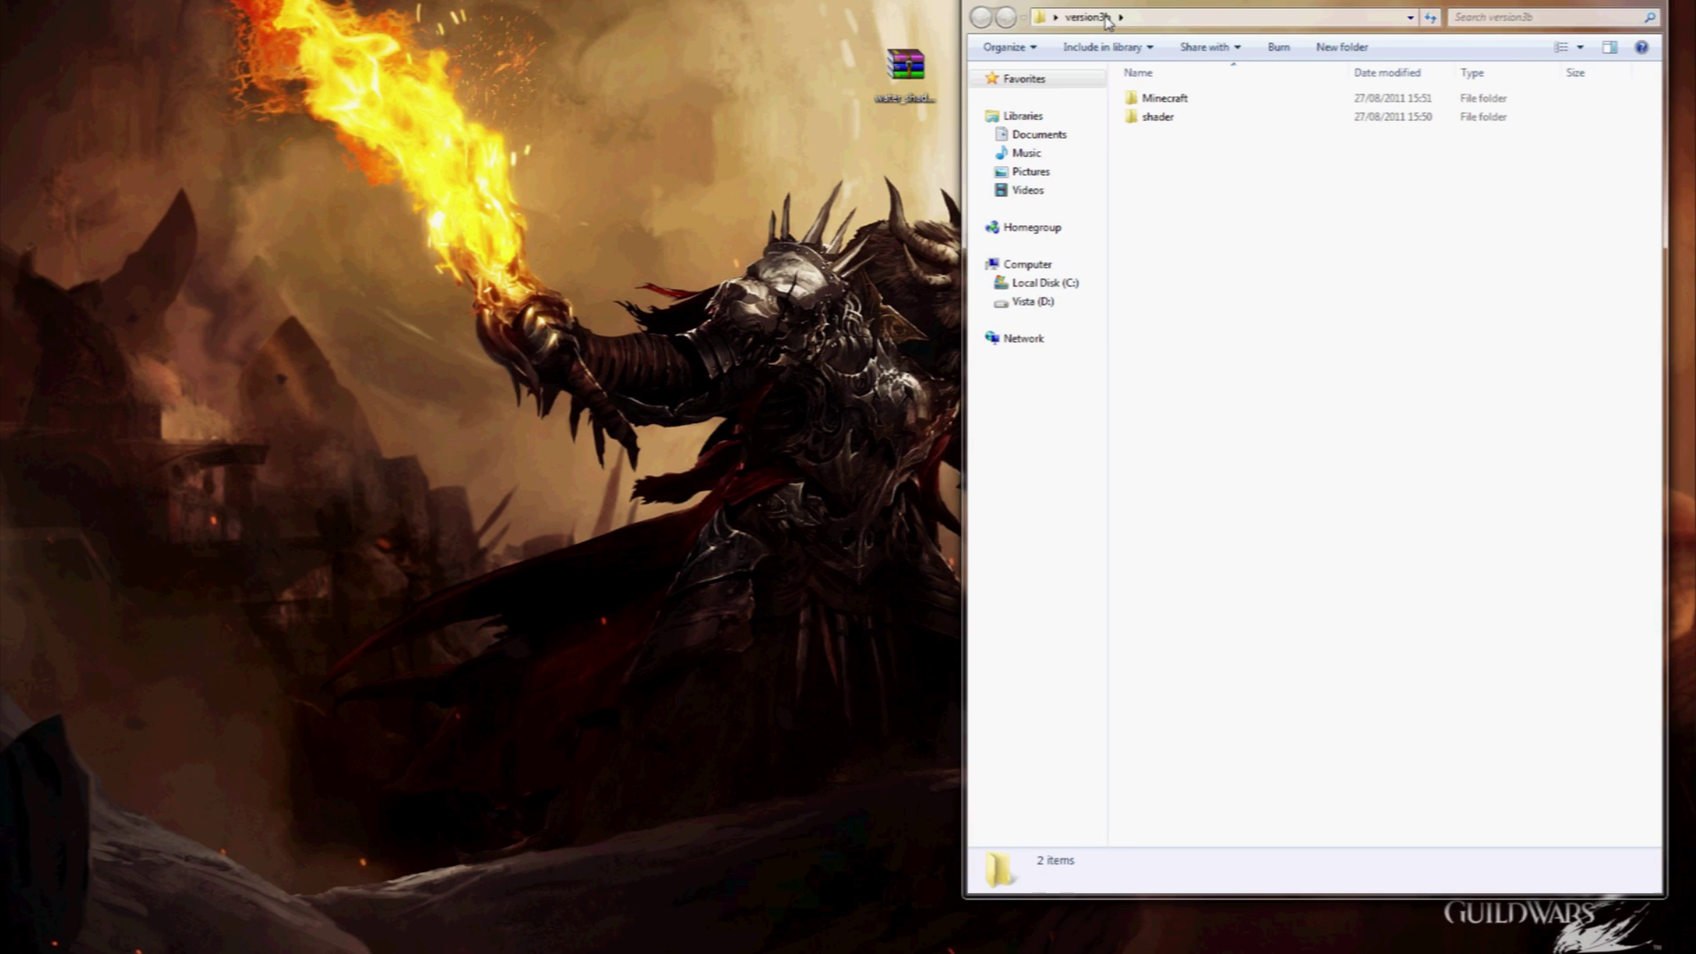
In the Computer window, browse to Local Disk (C:) > Users > your home folder
{"action": "mouse_move", "coordinate": [209, 950]}
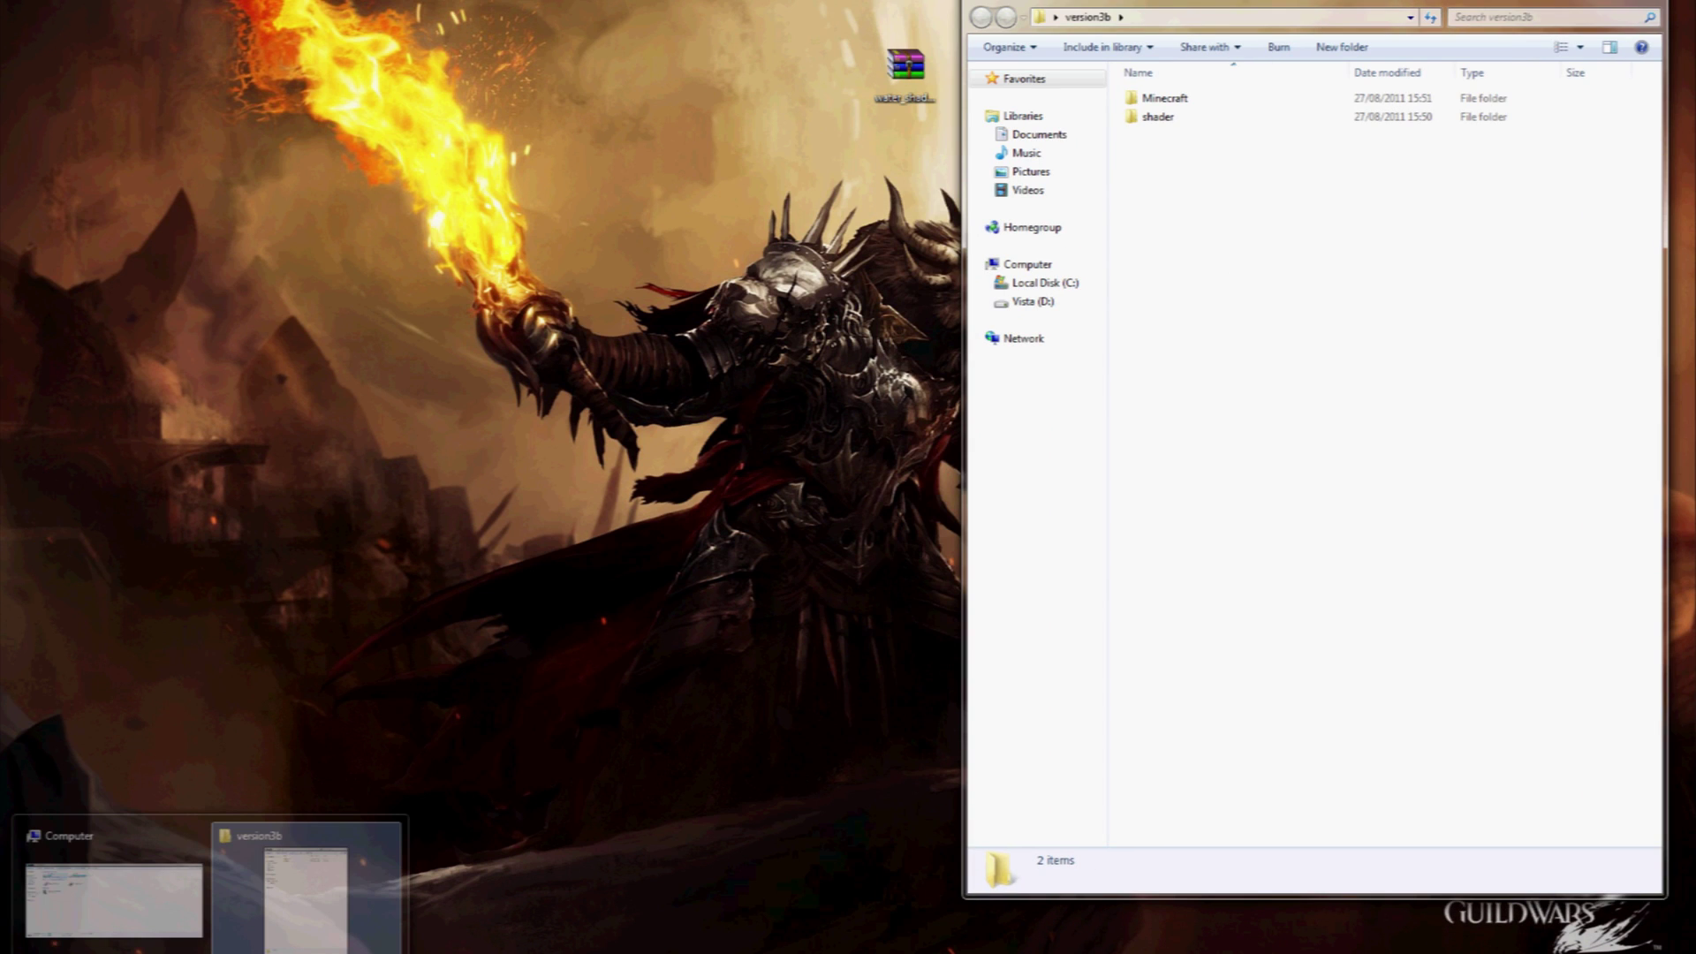
{"action": "left_click", "coordinate": [121, 928]}
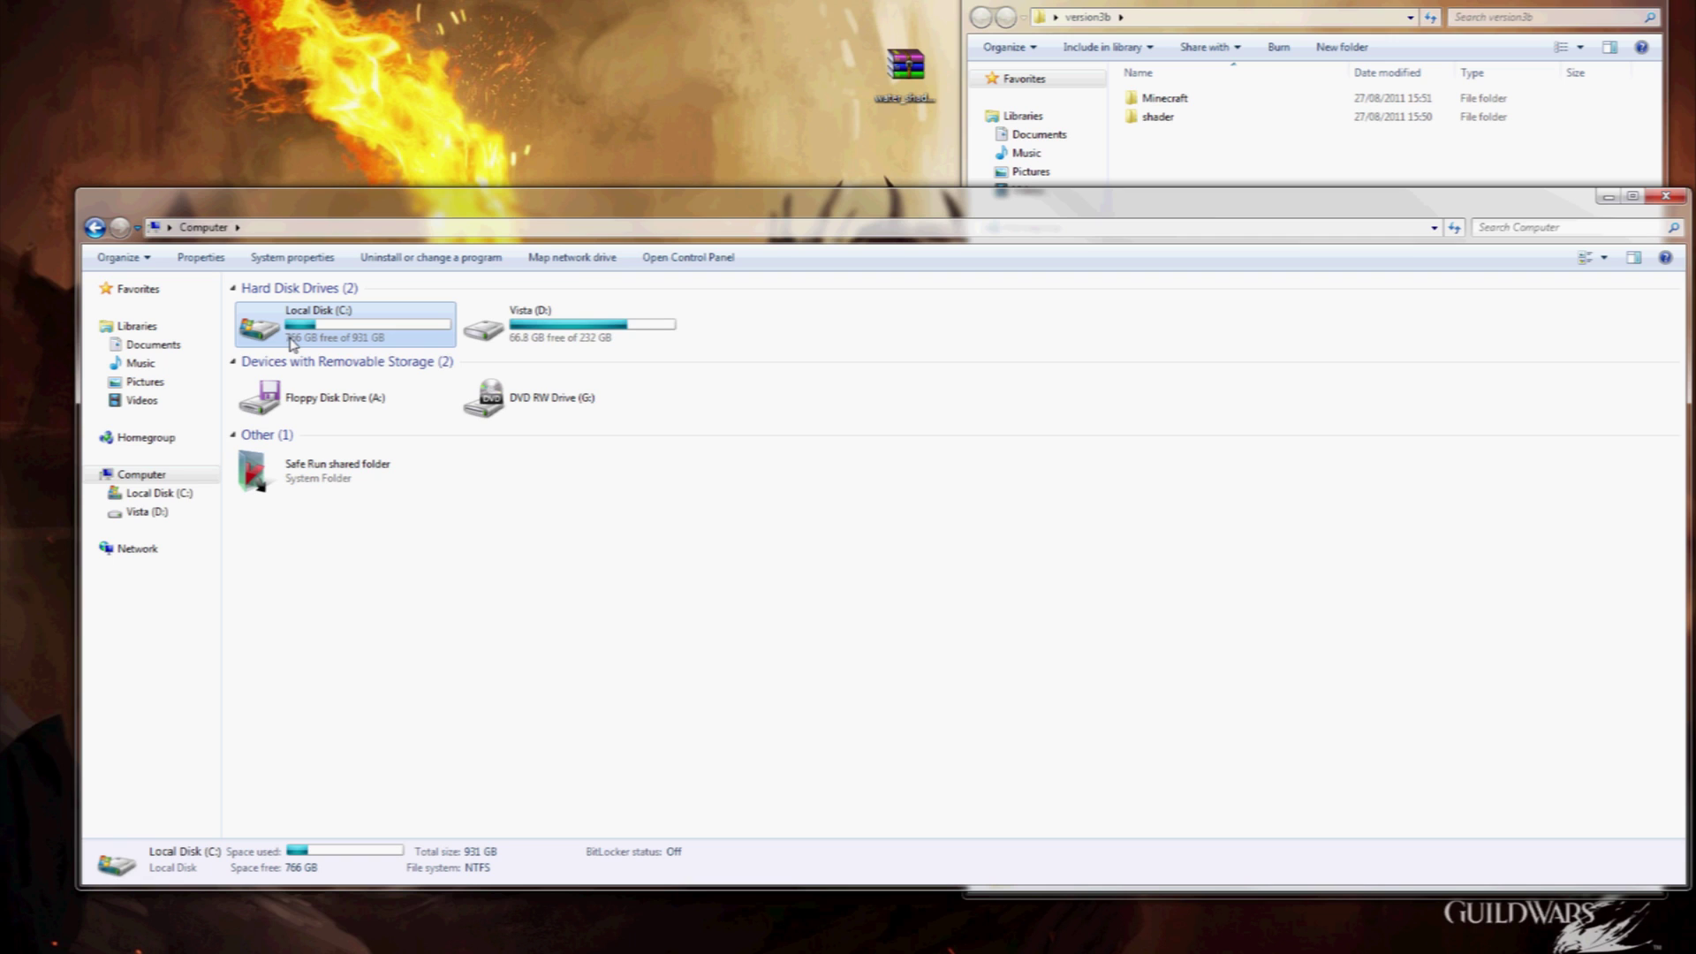
{"action": "double_click", "coordinate": [291, 344]}
{"action": "left_click", "coordinate": [299, 516]}
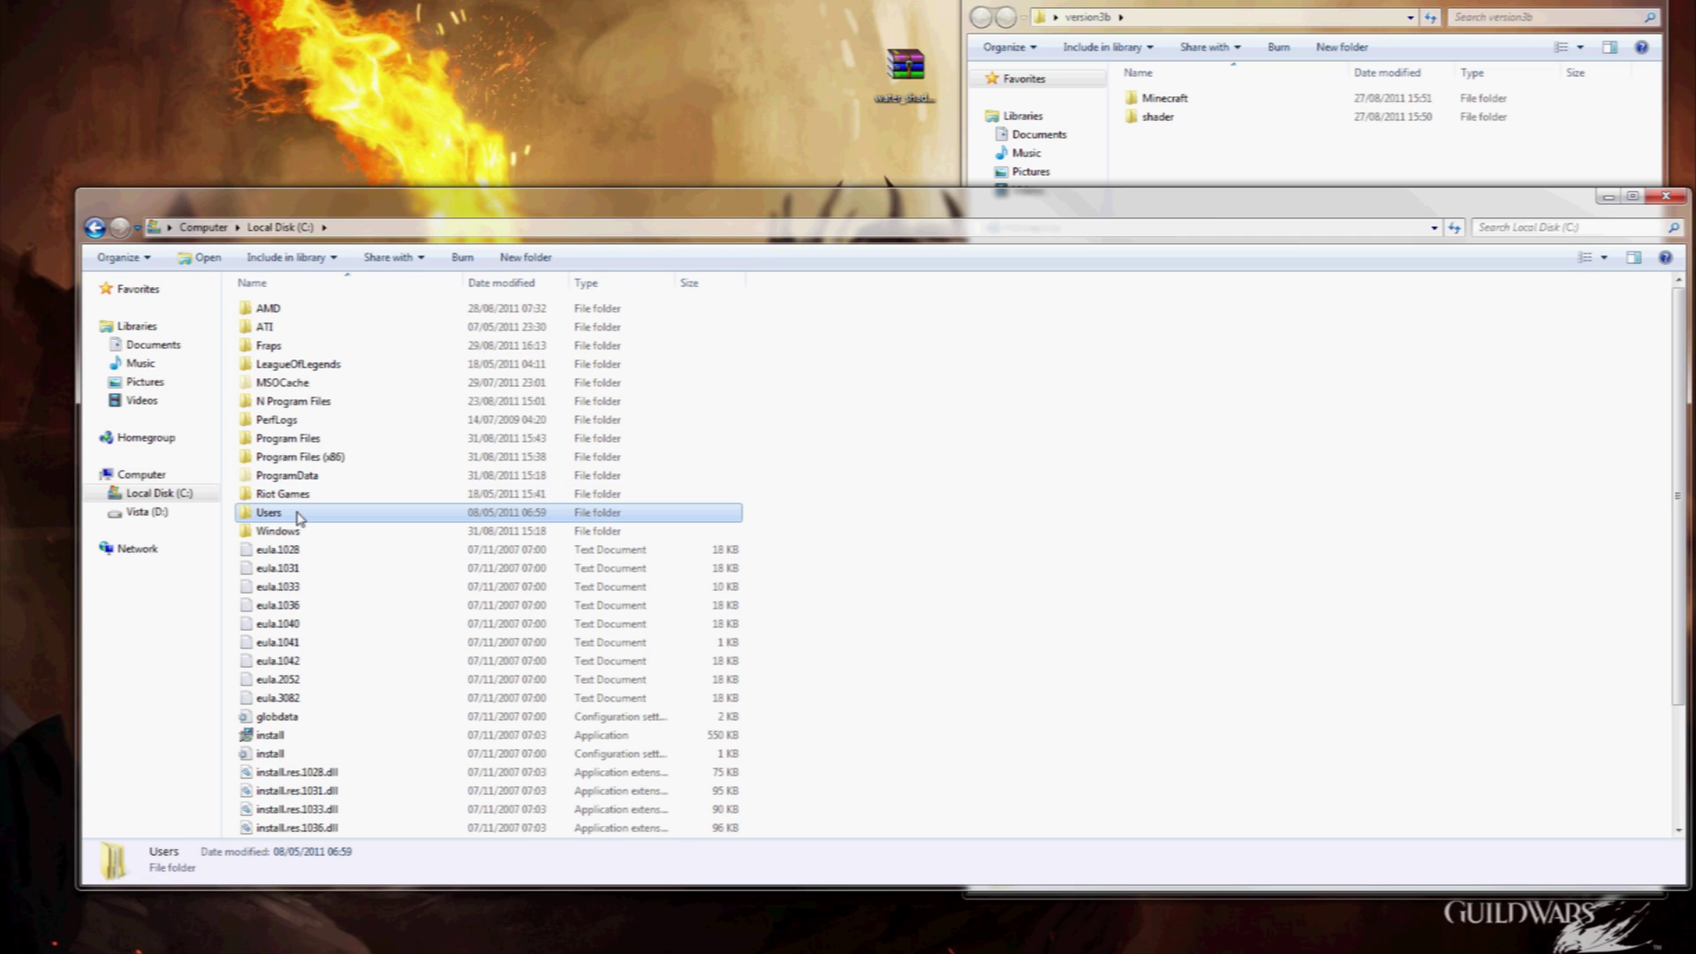
{"action": "double_click", "coordinate": [299, 517]}
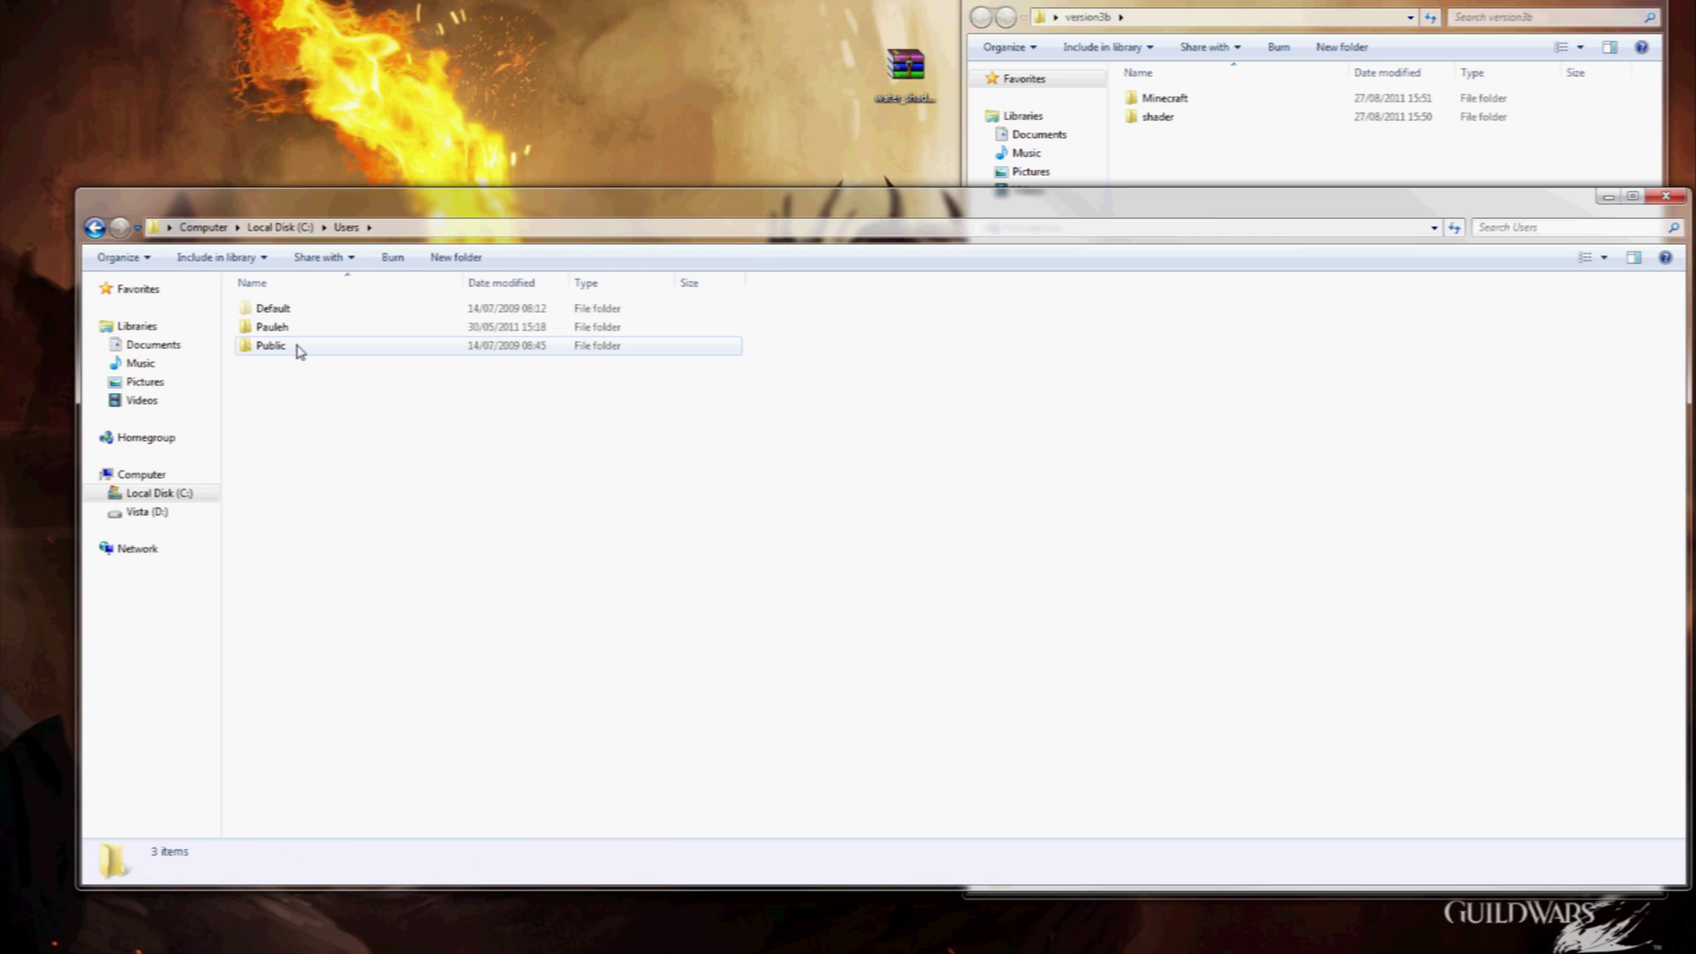
{"action": "double_click", "coordinate": [272, 327]}
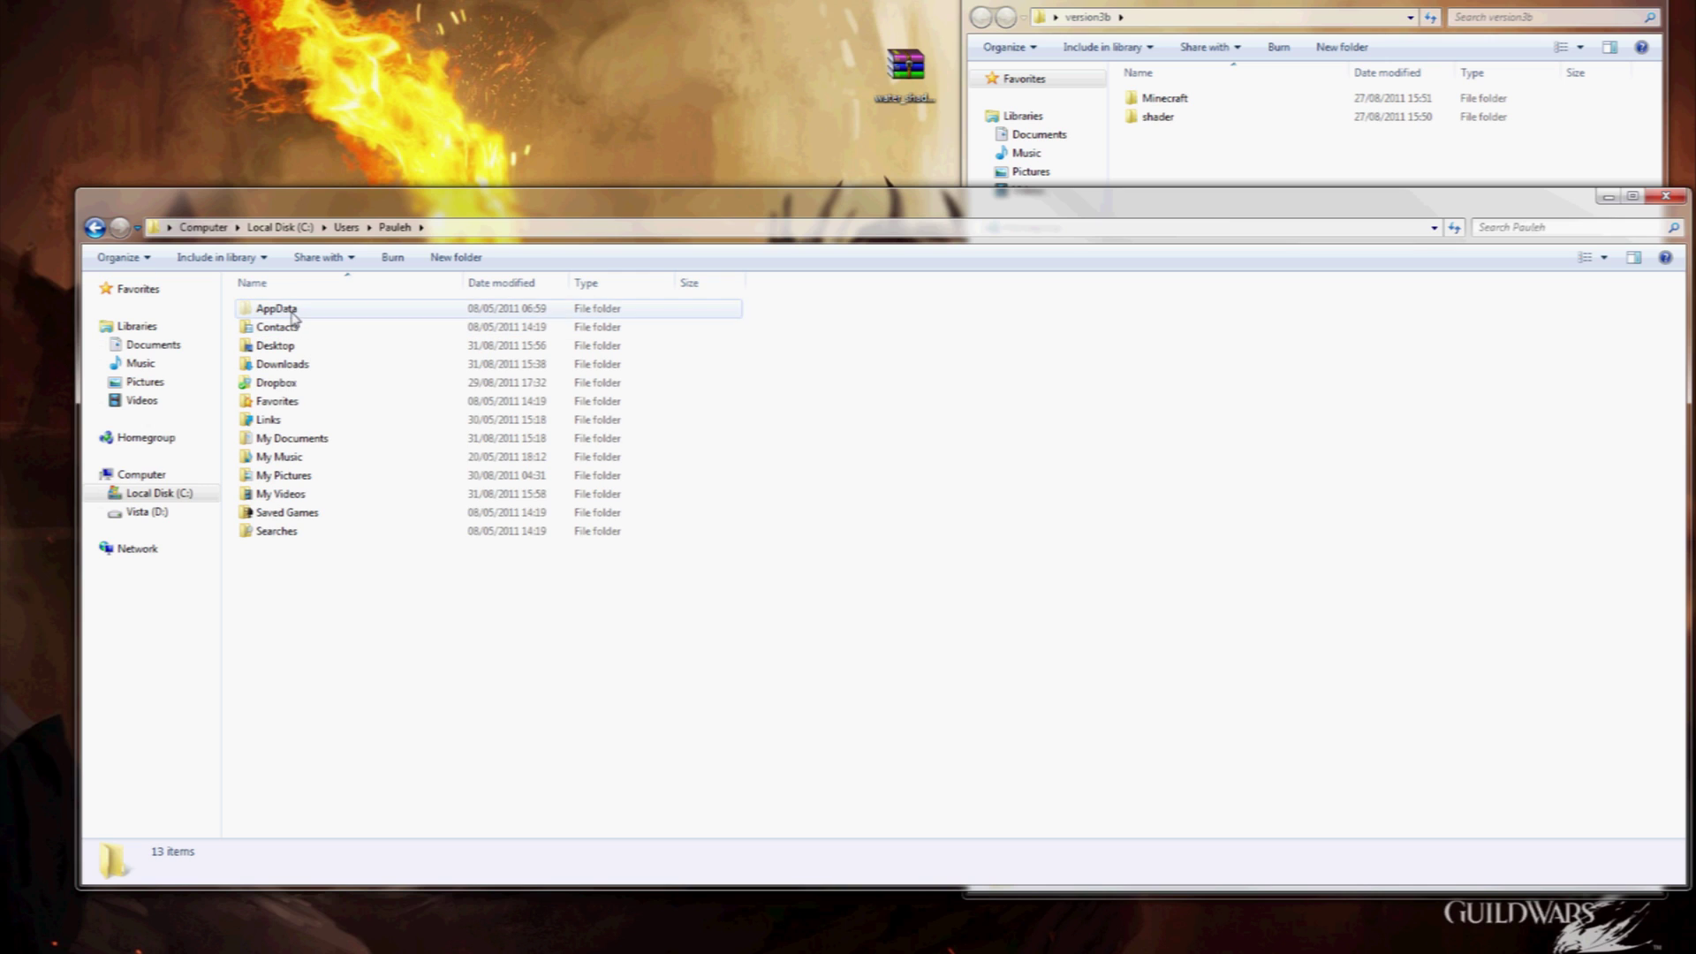
{"action": "left_click", "coordinate": [120, 257]}
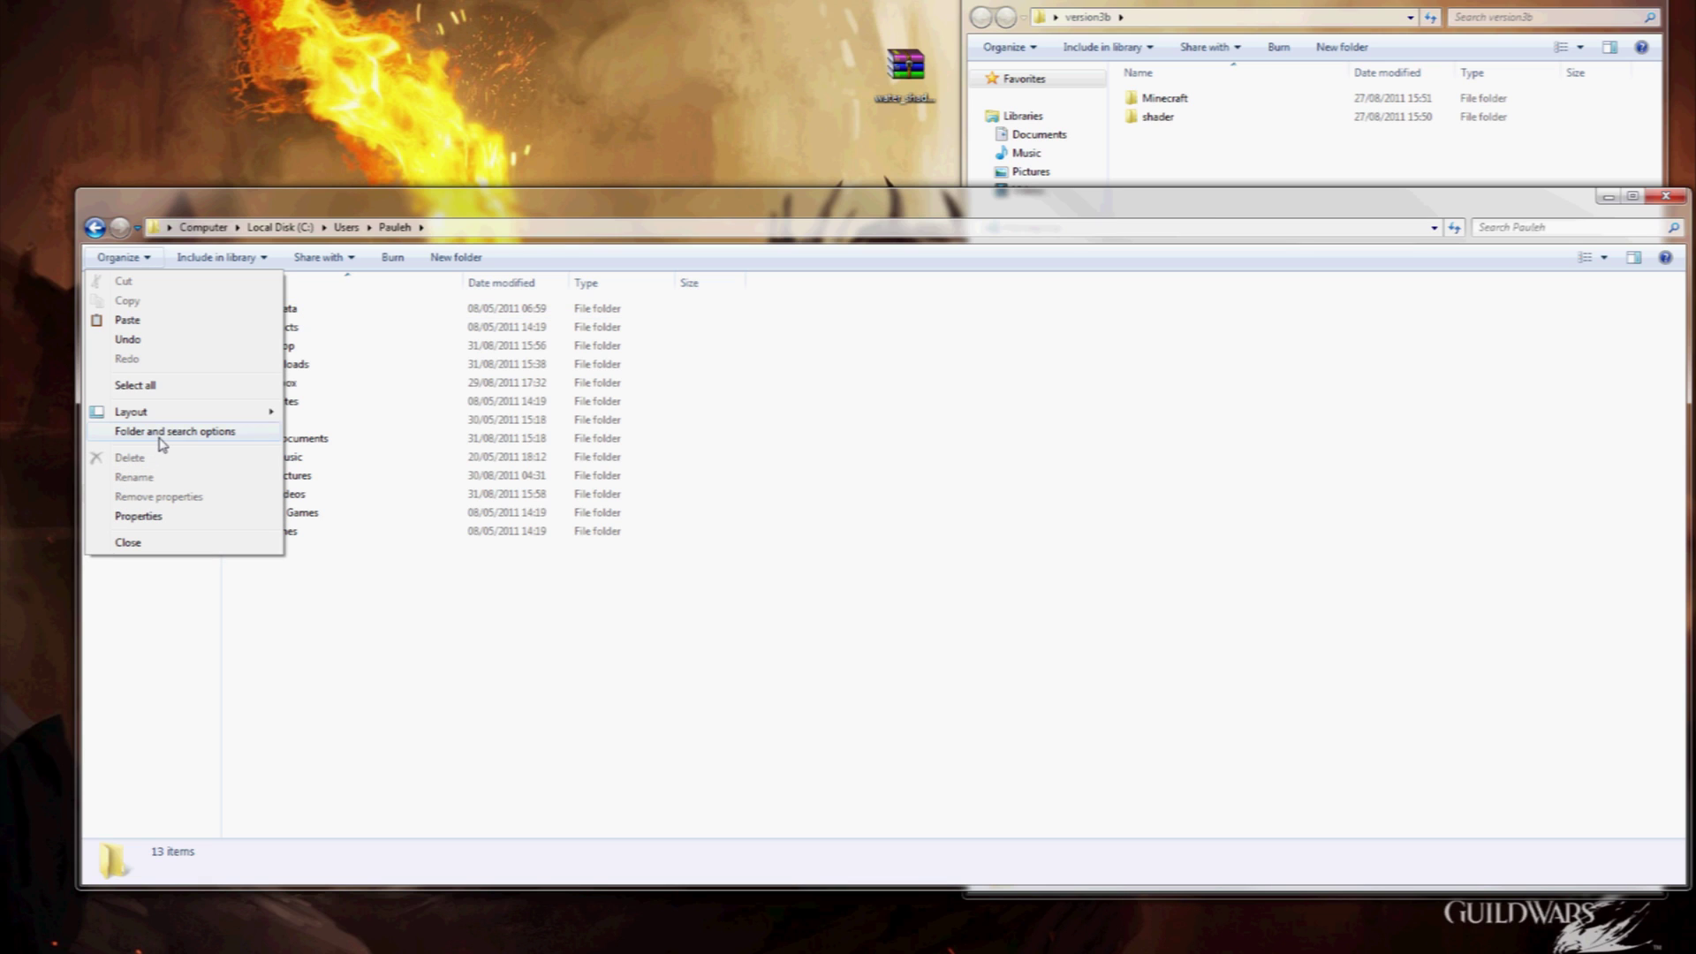
Turn on Show hidden files, folders, and drives in the folder options' View settings
{"action": "left_click", "coordinate": [163, 434]}
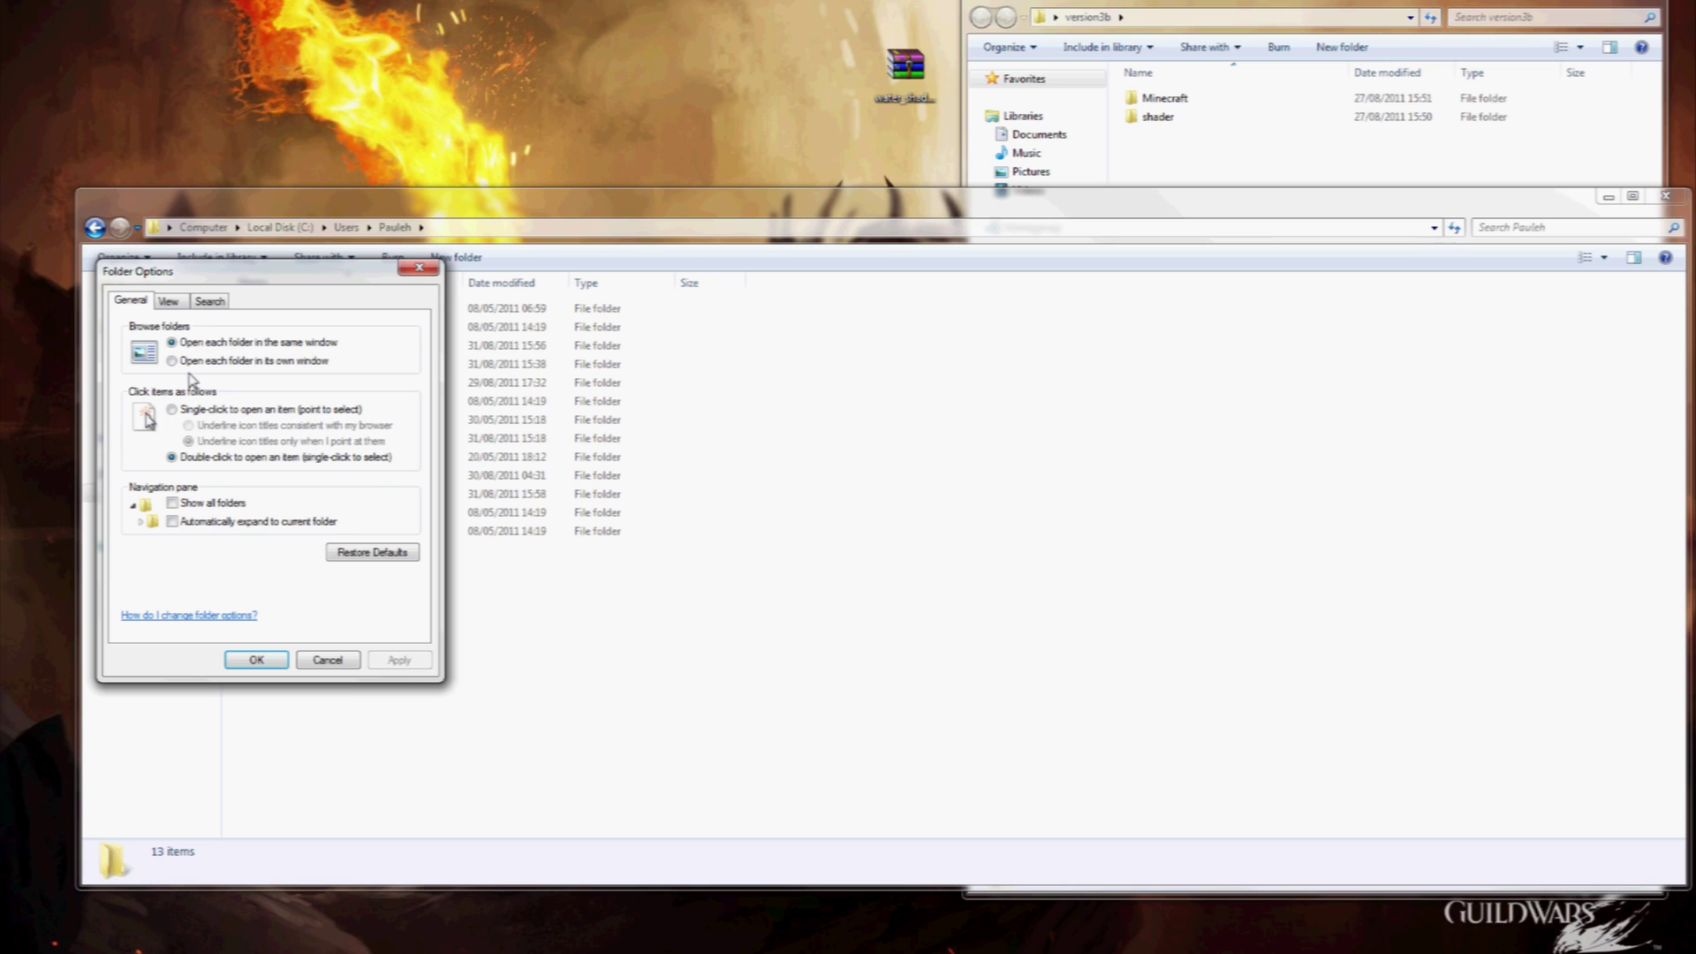
{"action": "left_click", "coordinate": [168, 301]}
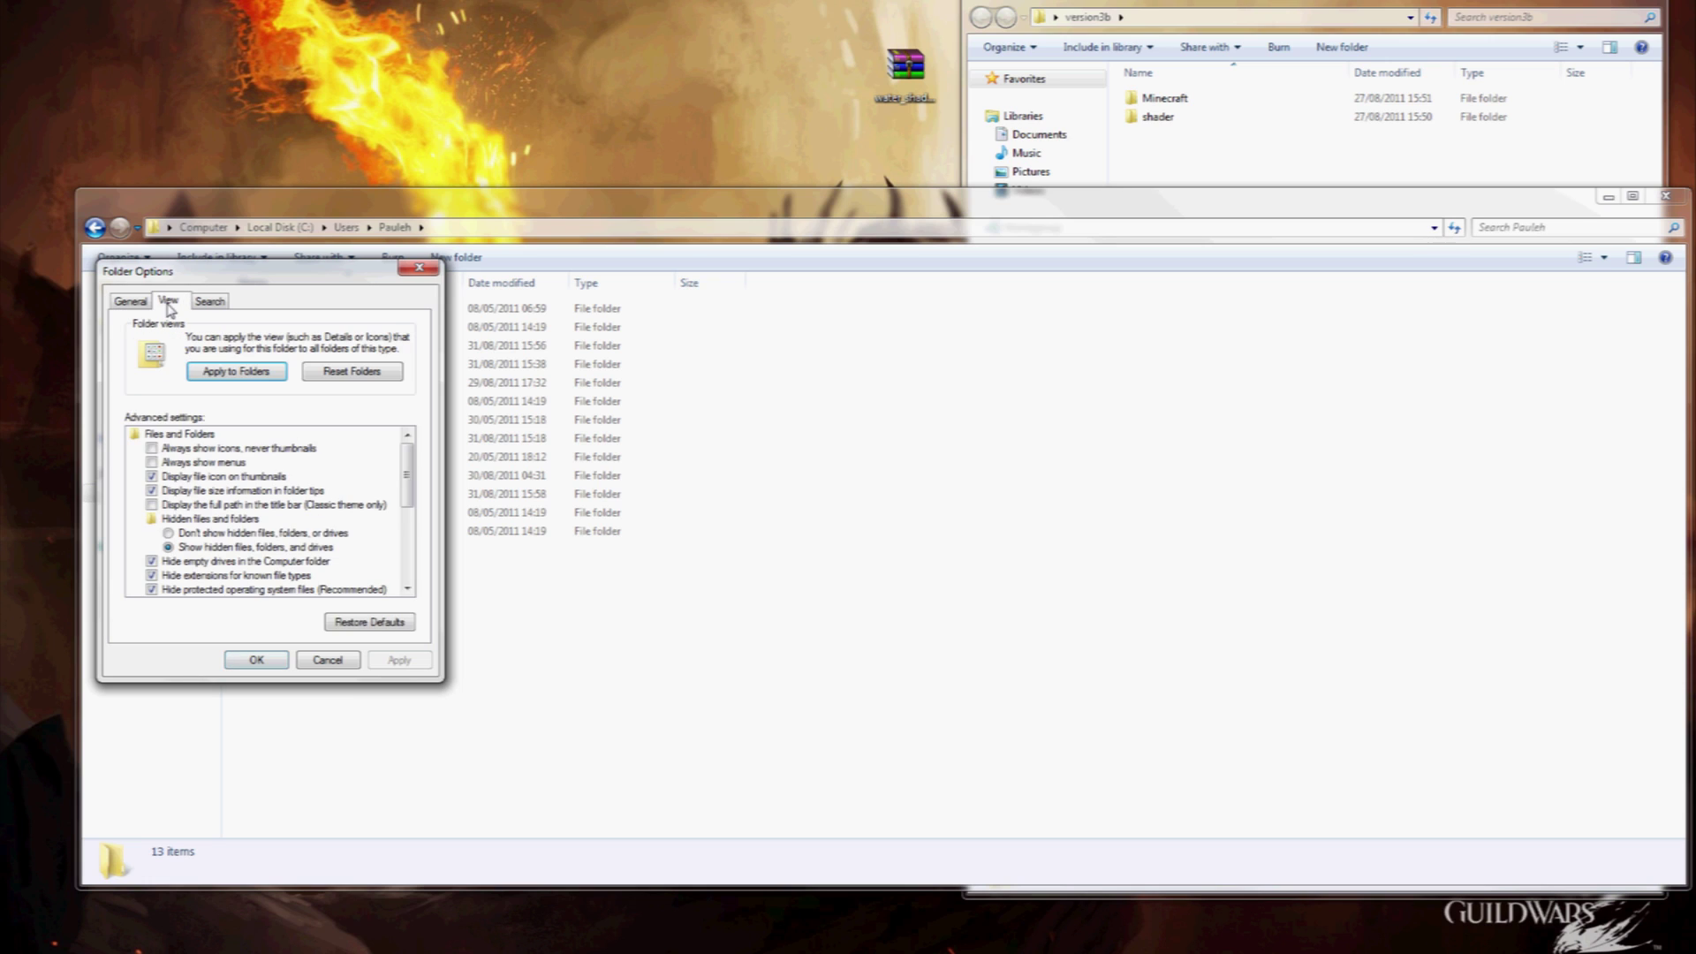
{"action": "left_click", "coordinate": [251, 661]}
Go to AppData > Roaming > .minecraft > bin and snap that window to the left half
{"action": "double_click", "coordinate": [311, 315]}
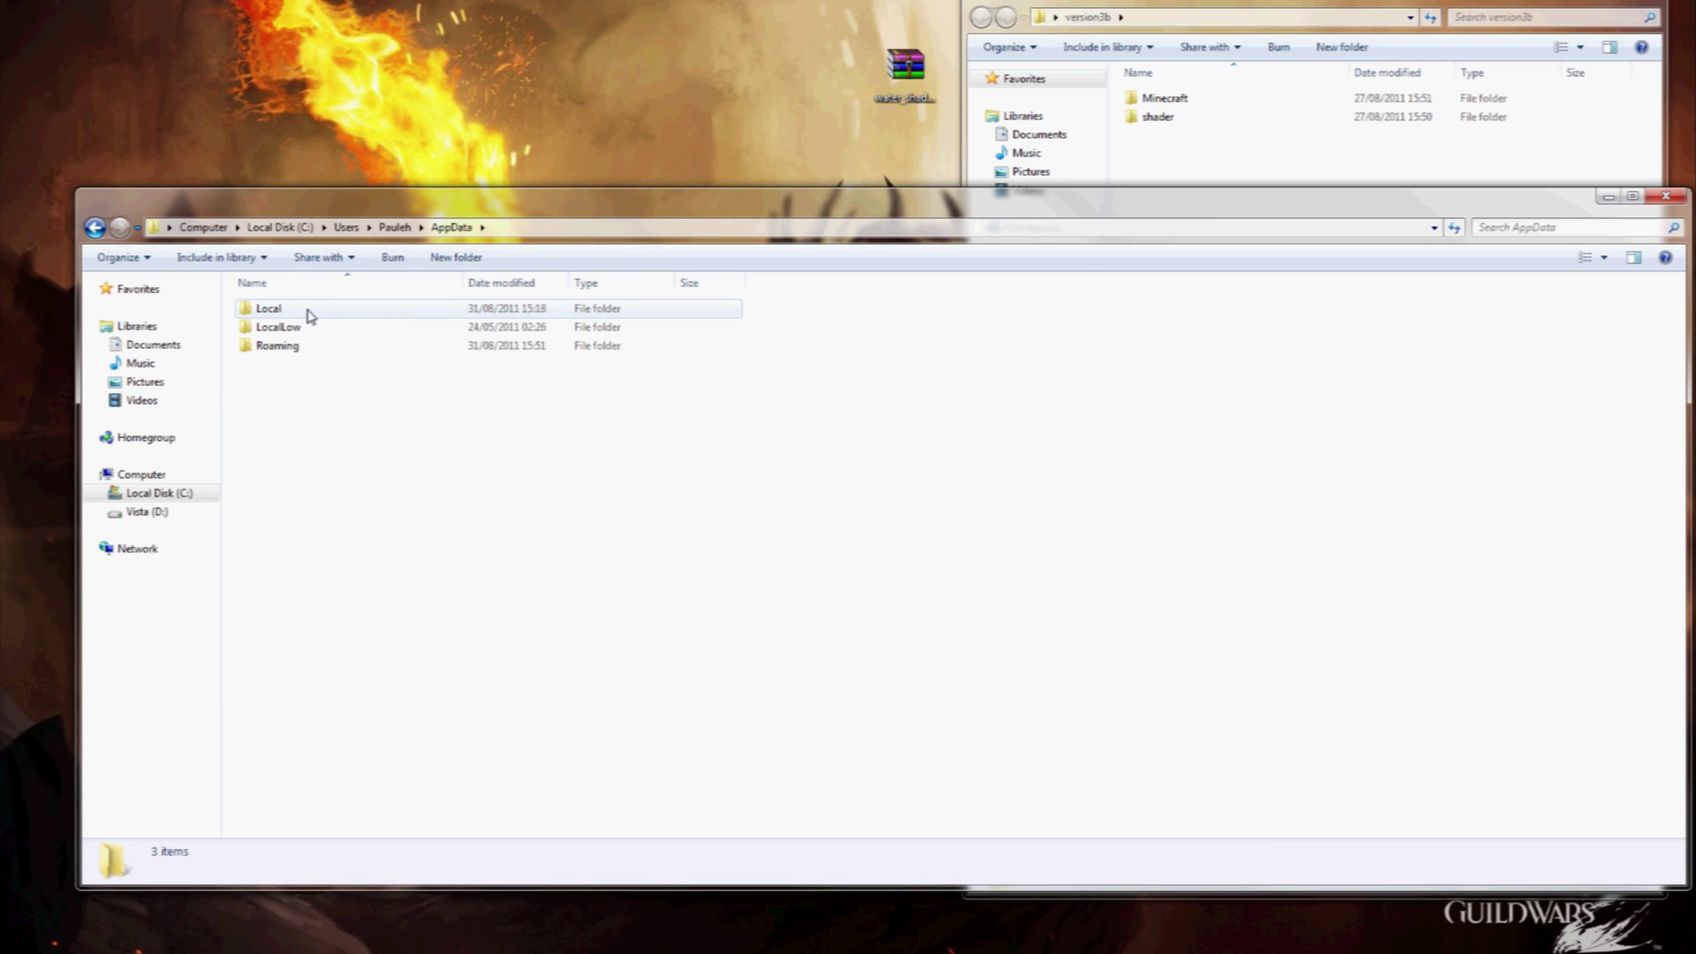
{"action": "left_click", "coordinate": [309, 353]}
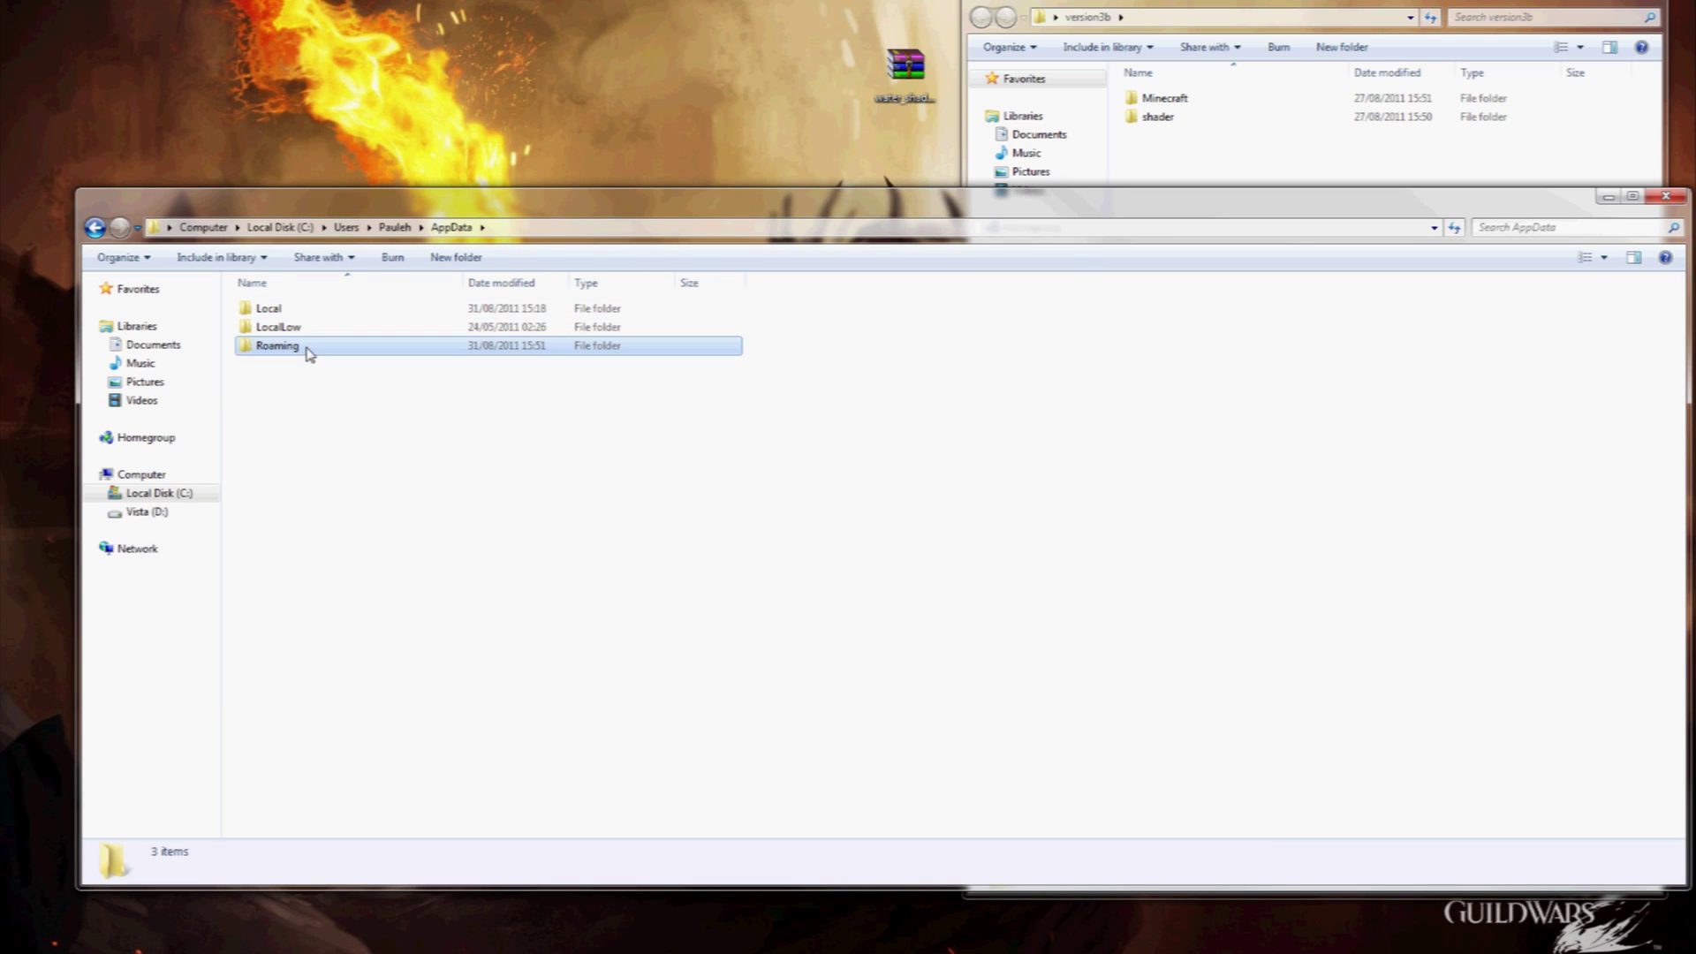
{"action": "double_click", "coordinate": [309, 352]}
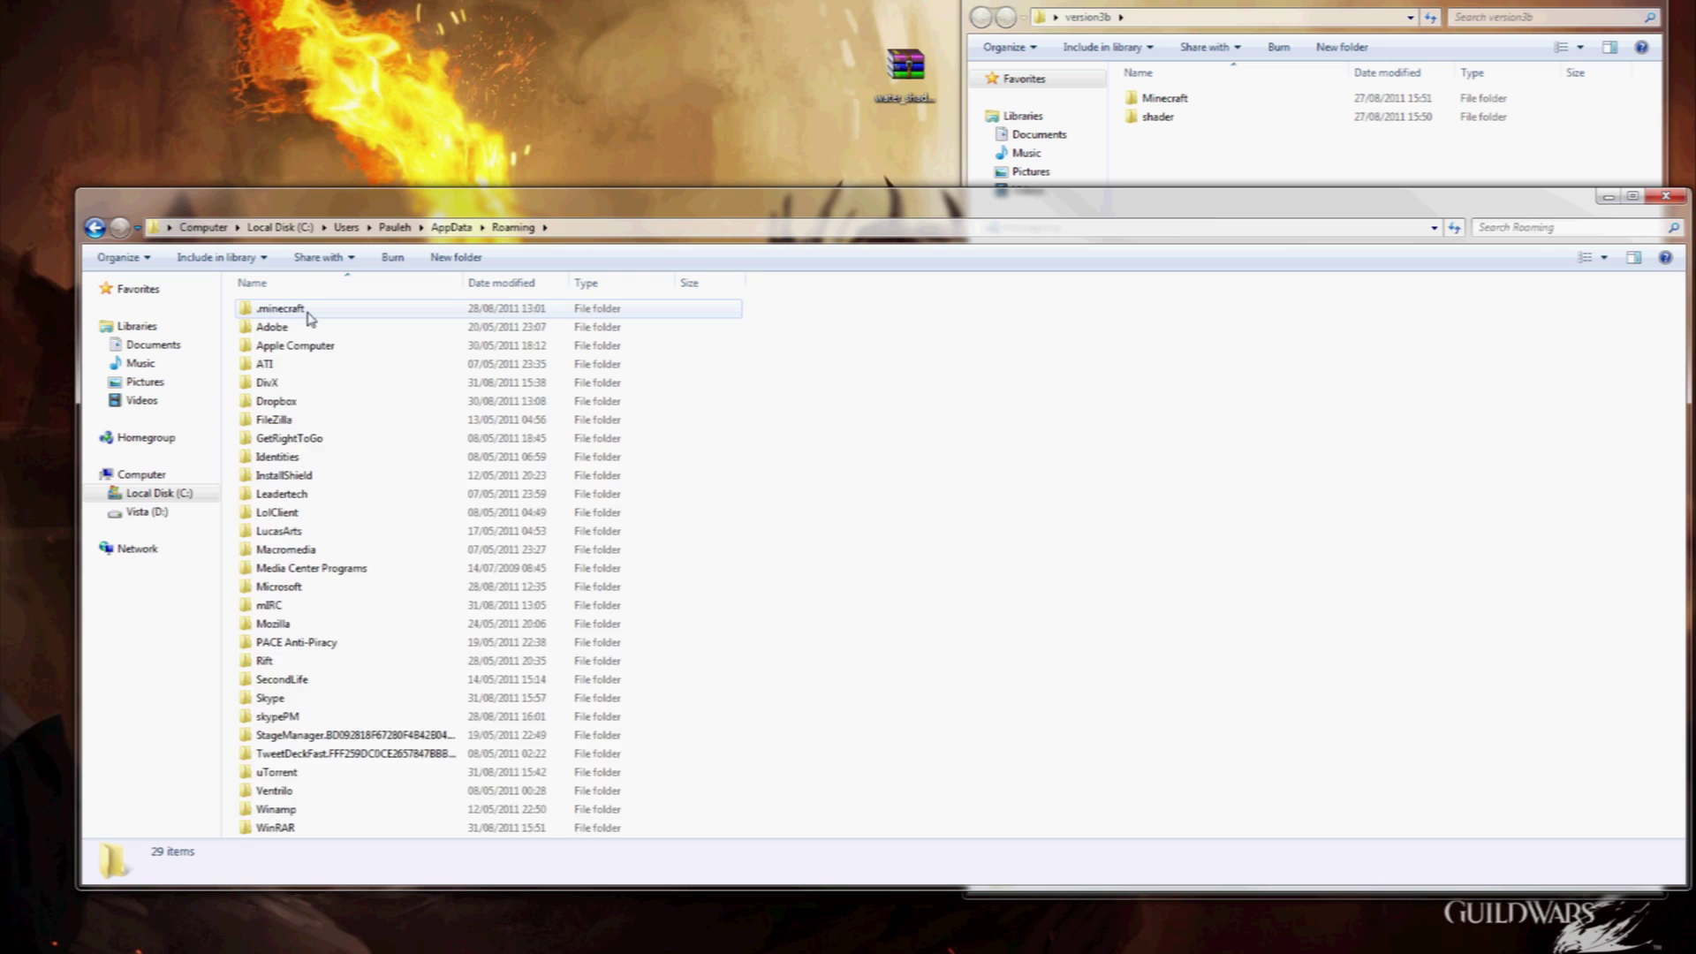
{"action": "double_click", "coordinate": [283, 309]}
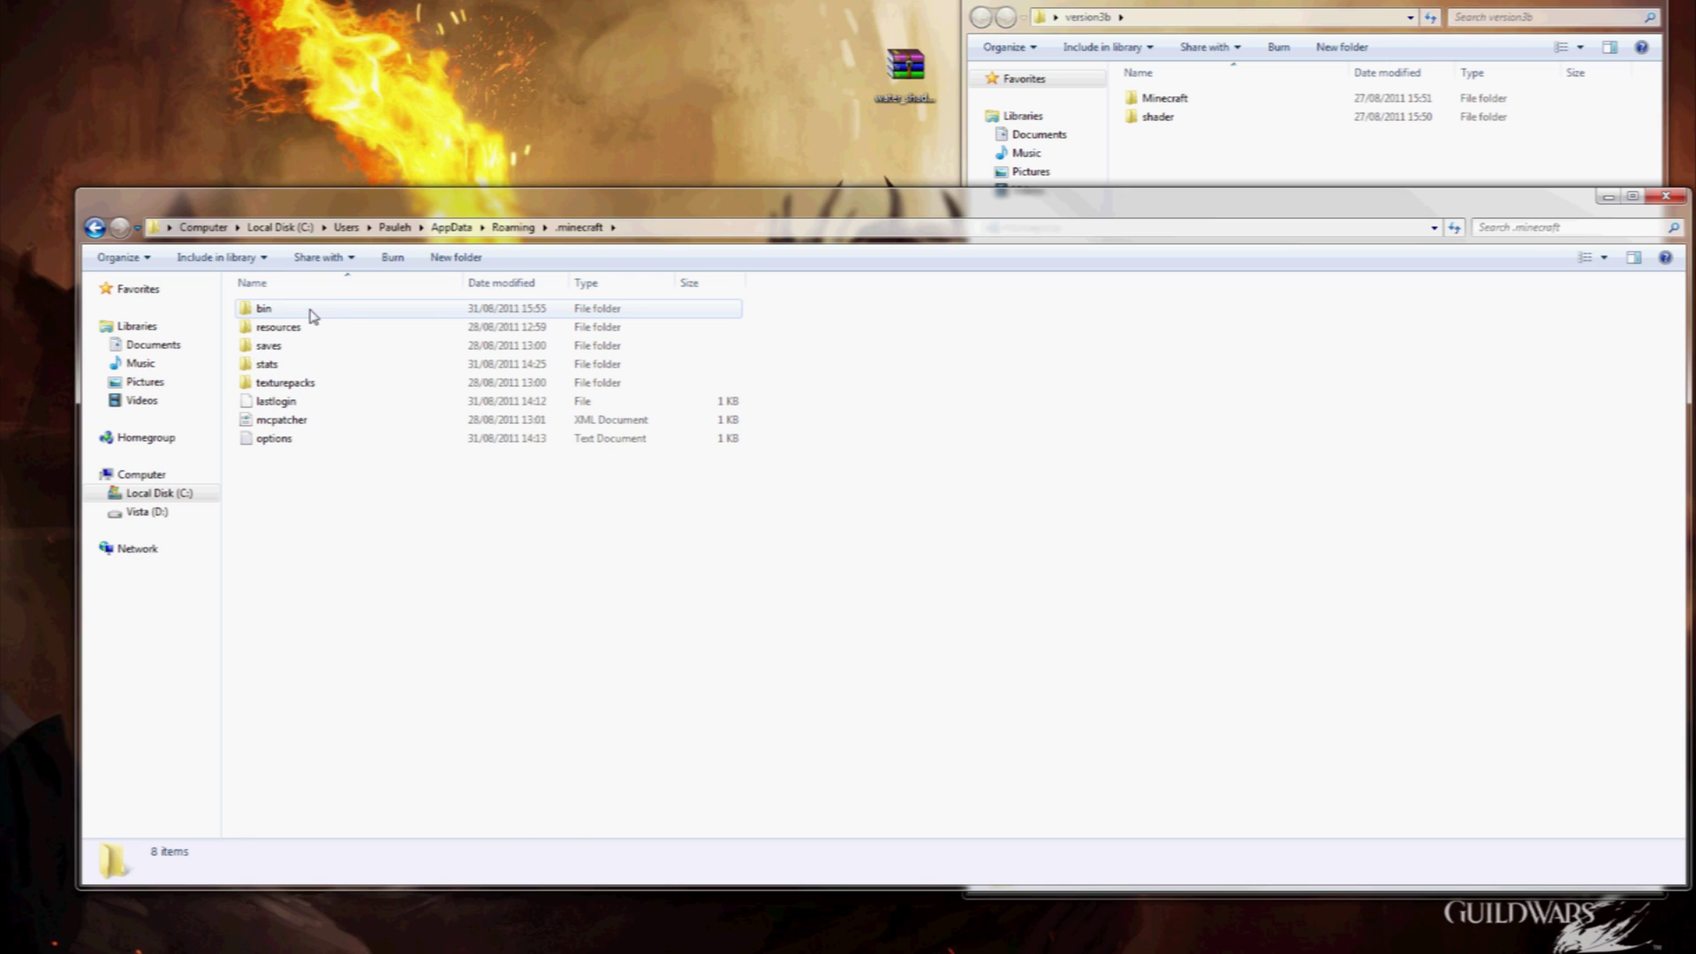
{"action": "double_click", "coordinate": [311, 316]}
{"action": "left_click_drag", "start_coordinate": [503, 252], "coordinate": [4, 212]}
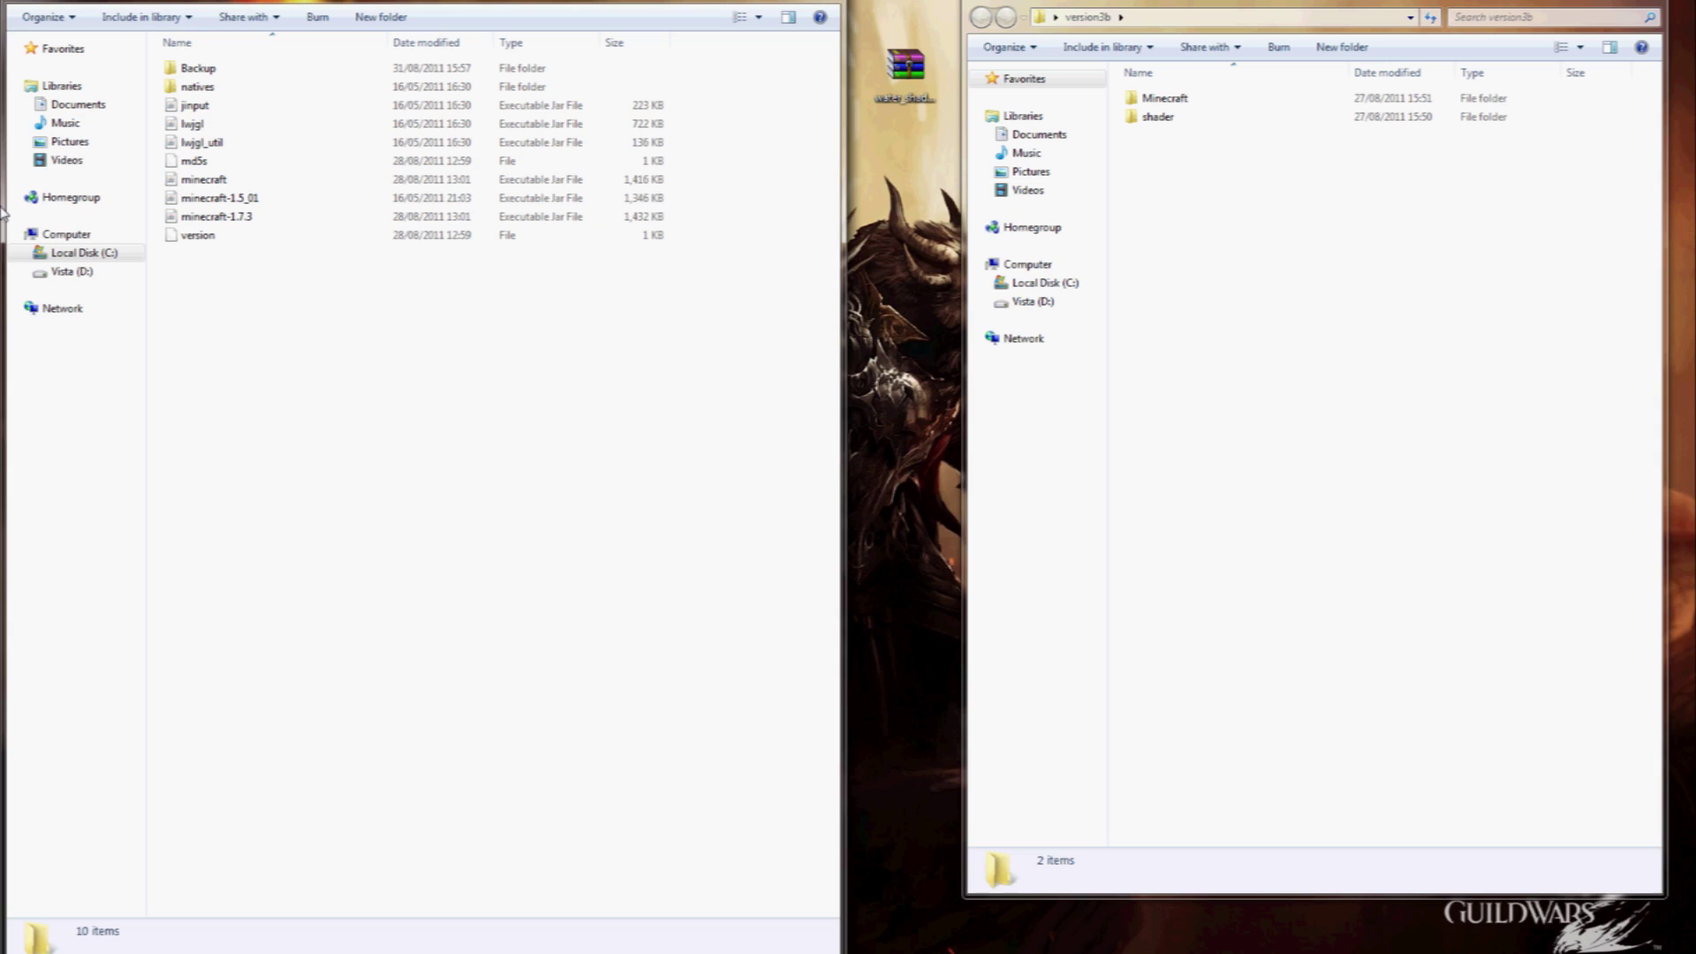
Copy minecraft.jar into the Backup folder, then return to bin
{"action": "left_click", "coordinate": [247, 182]}
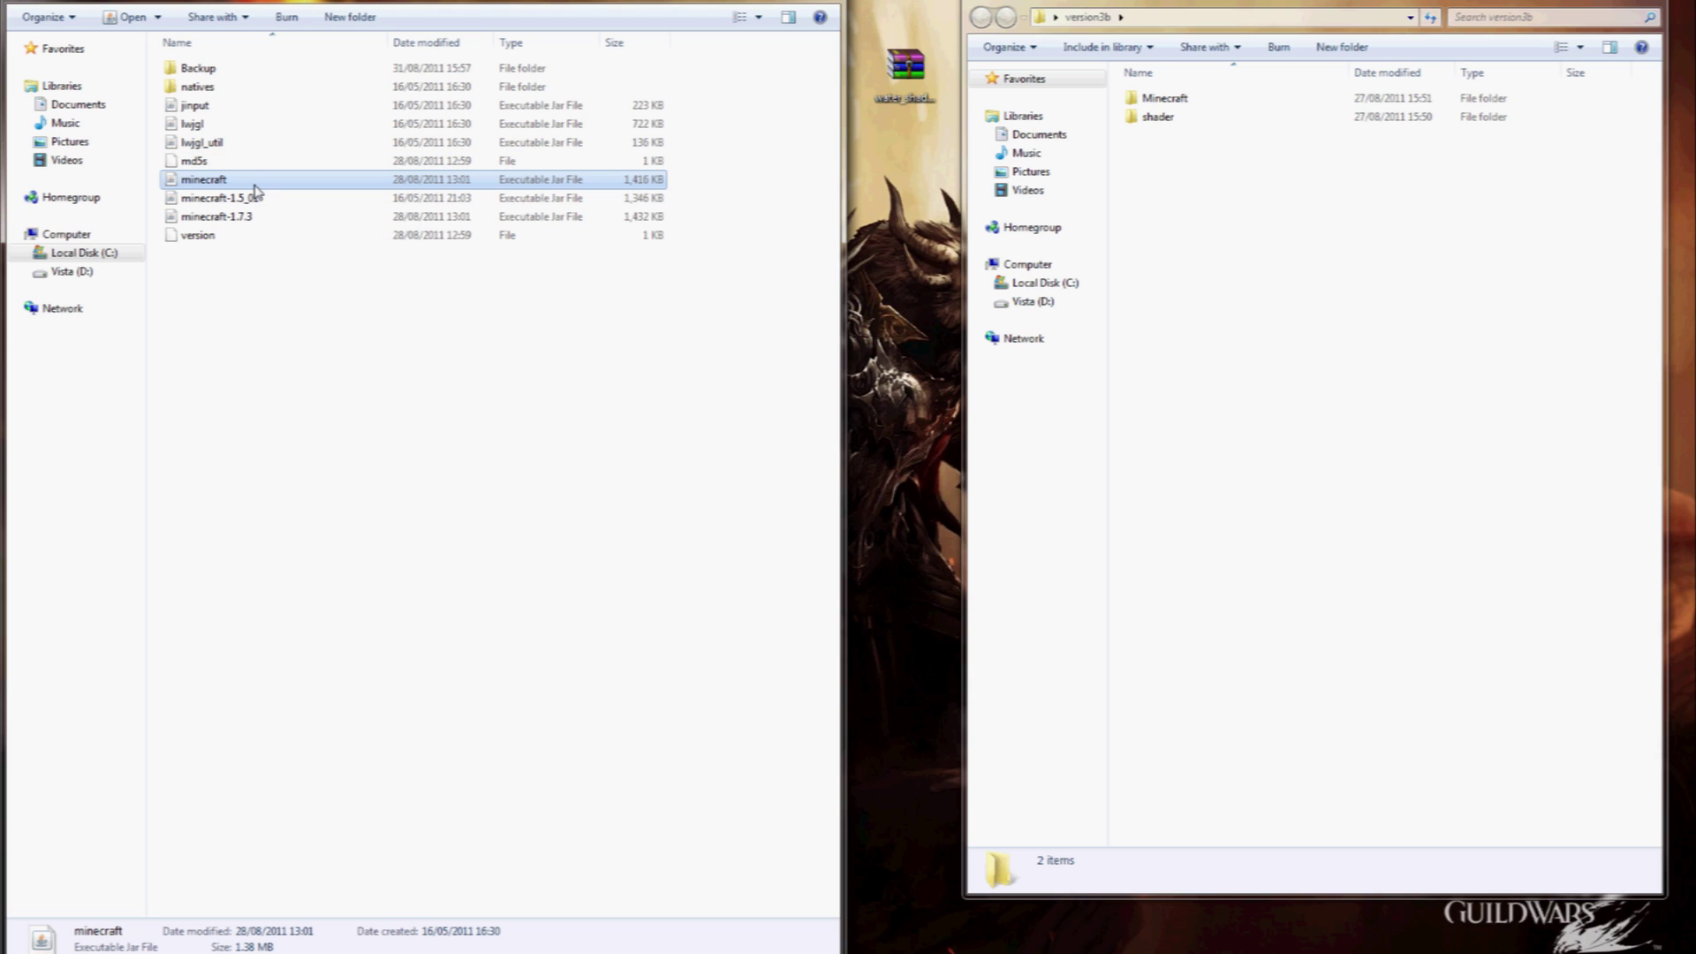
{"action": "right_click", "coordinate": [255, 183]}
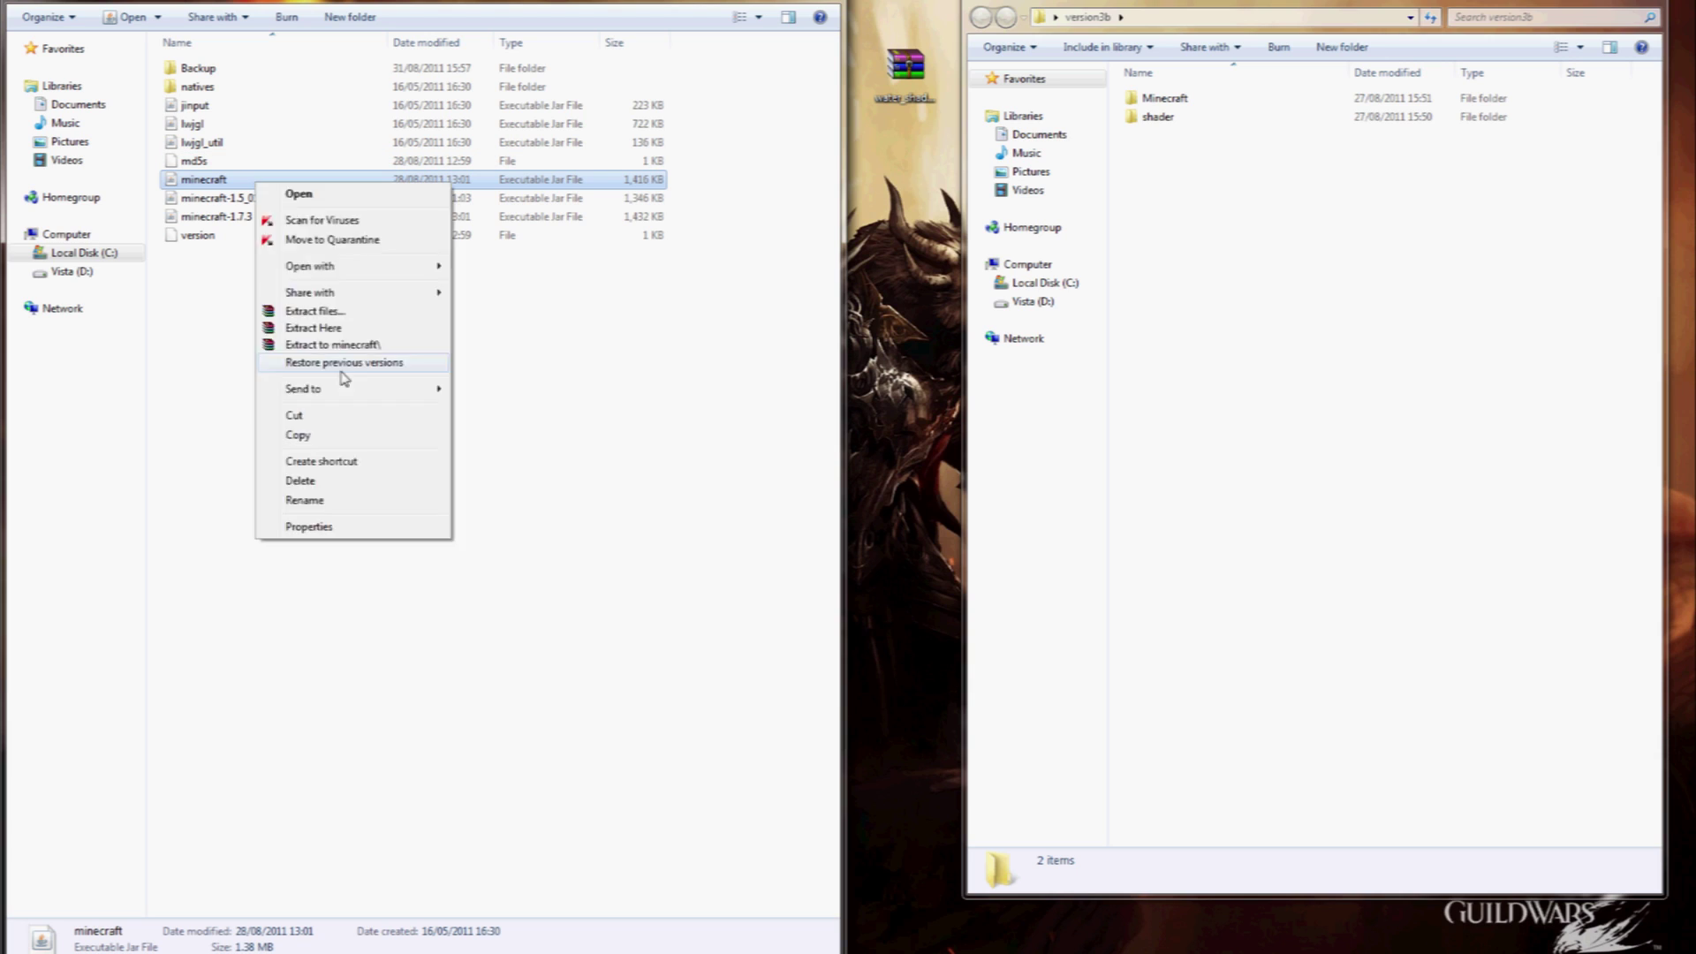
{"action": "left_click", "coordinate": [334, 438]}
{"action": "double_click", "coordinate": [199, 74]}
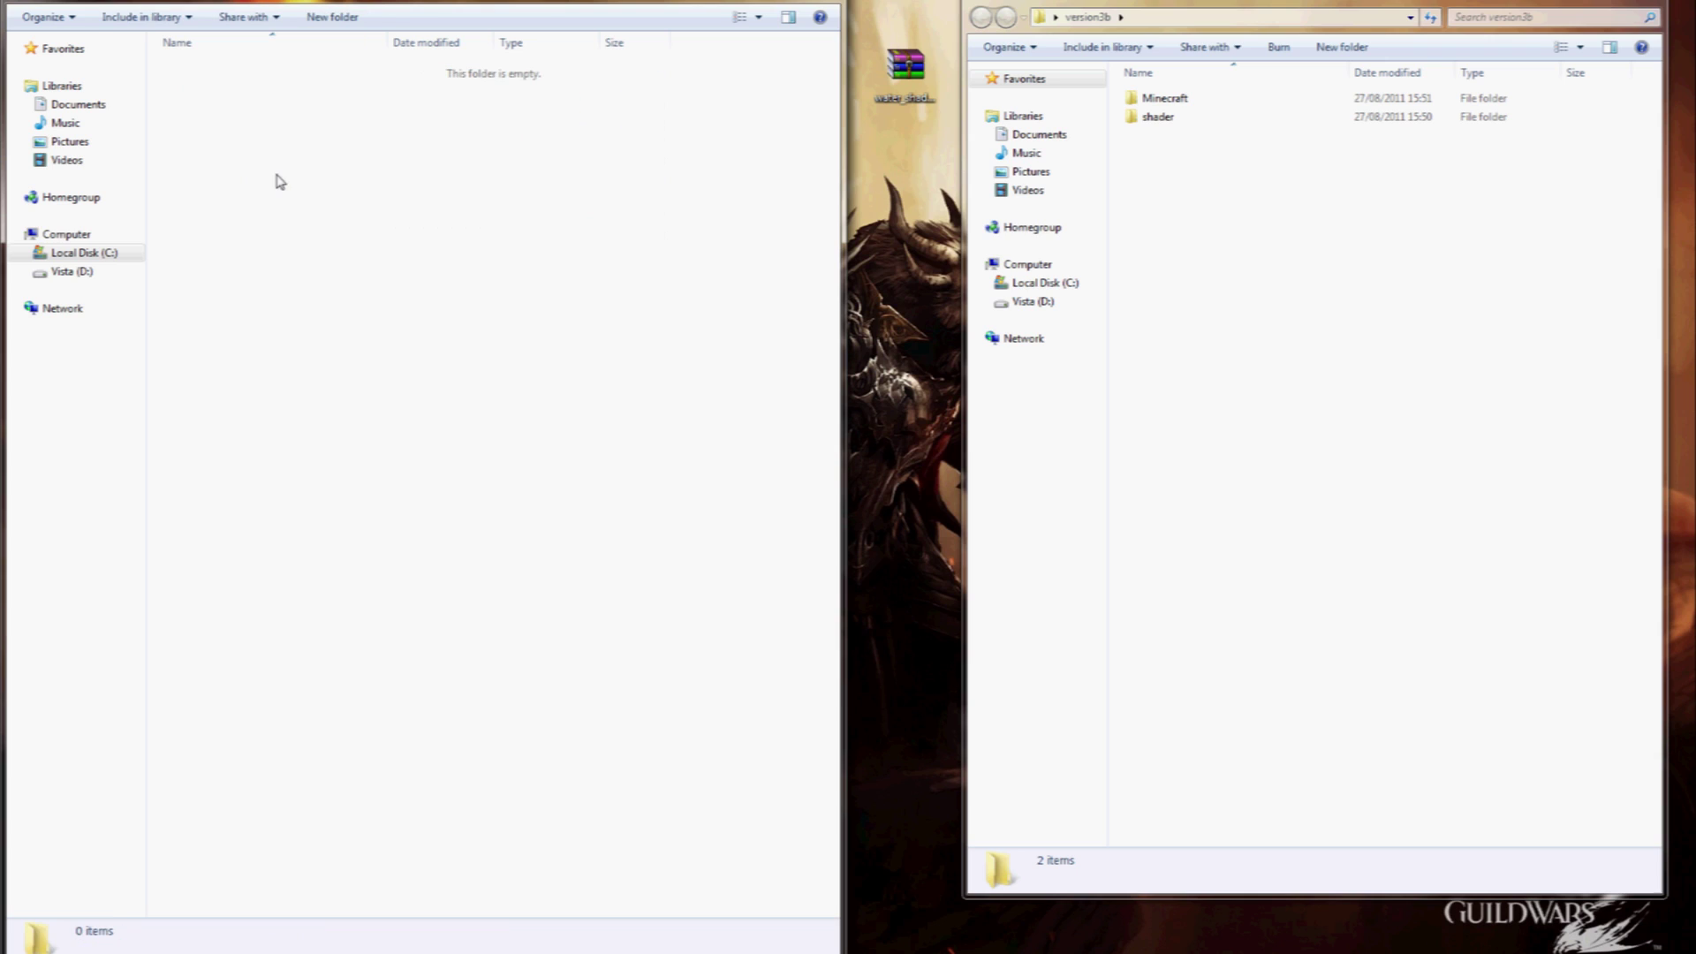
{"action": "right_click", "coordinate": [280, 182]}
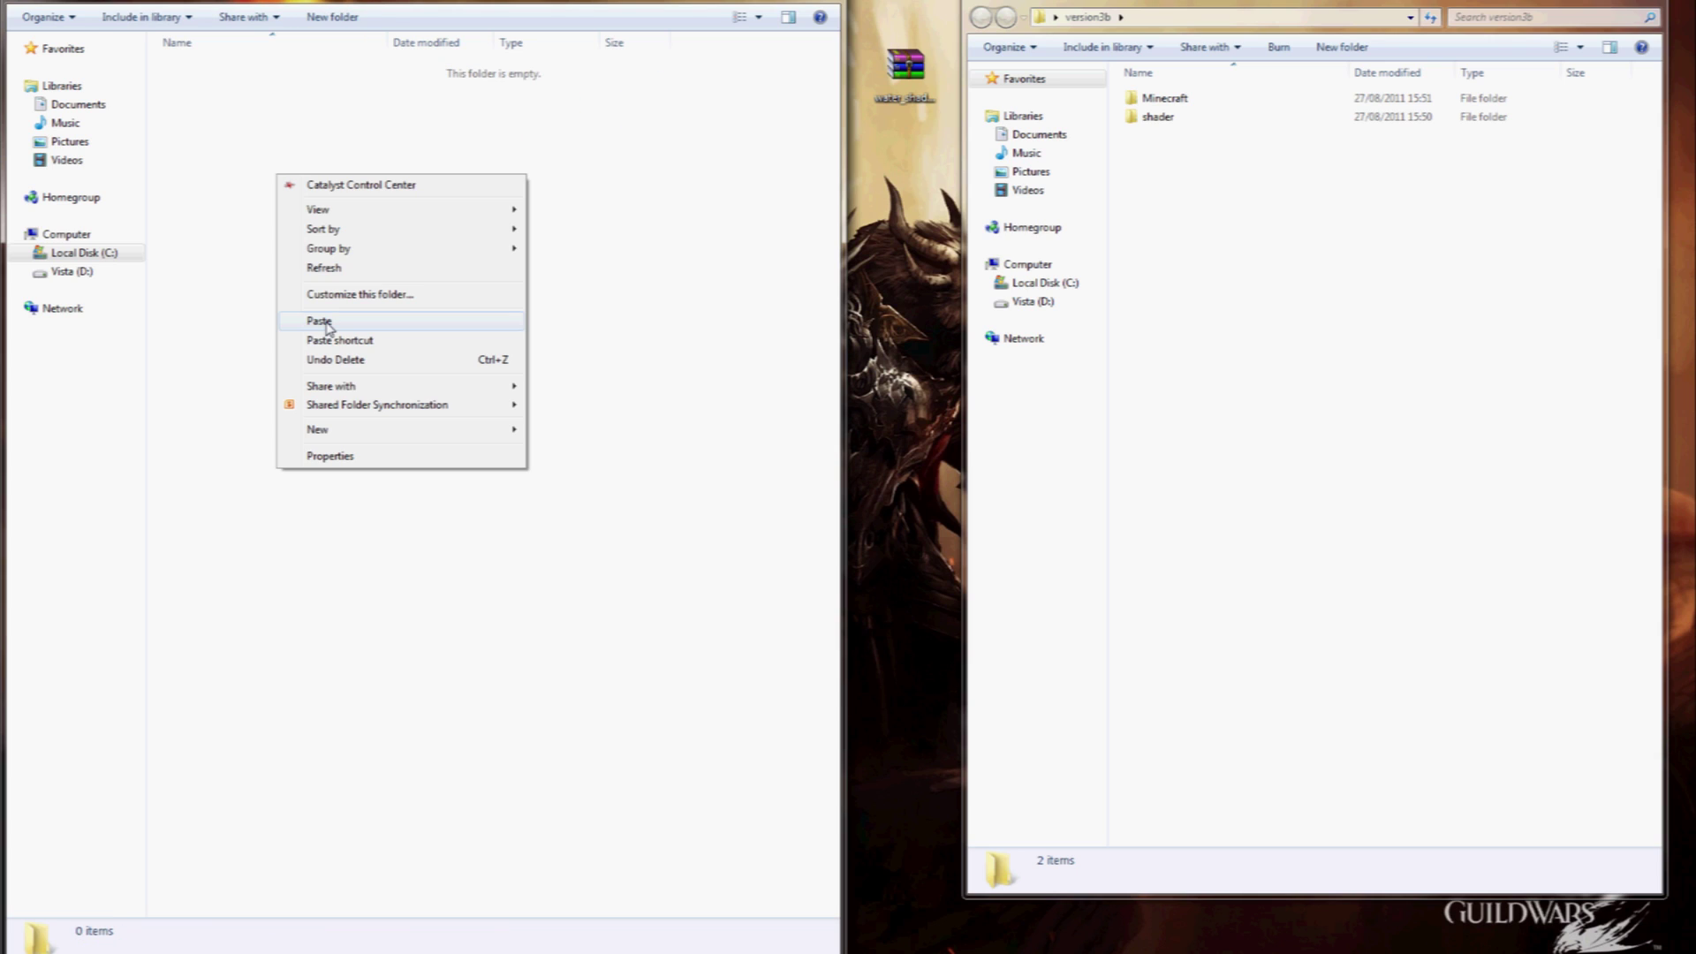
{"action": "left_click", "coordinate": [320, 321]}
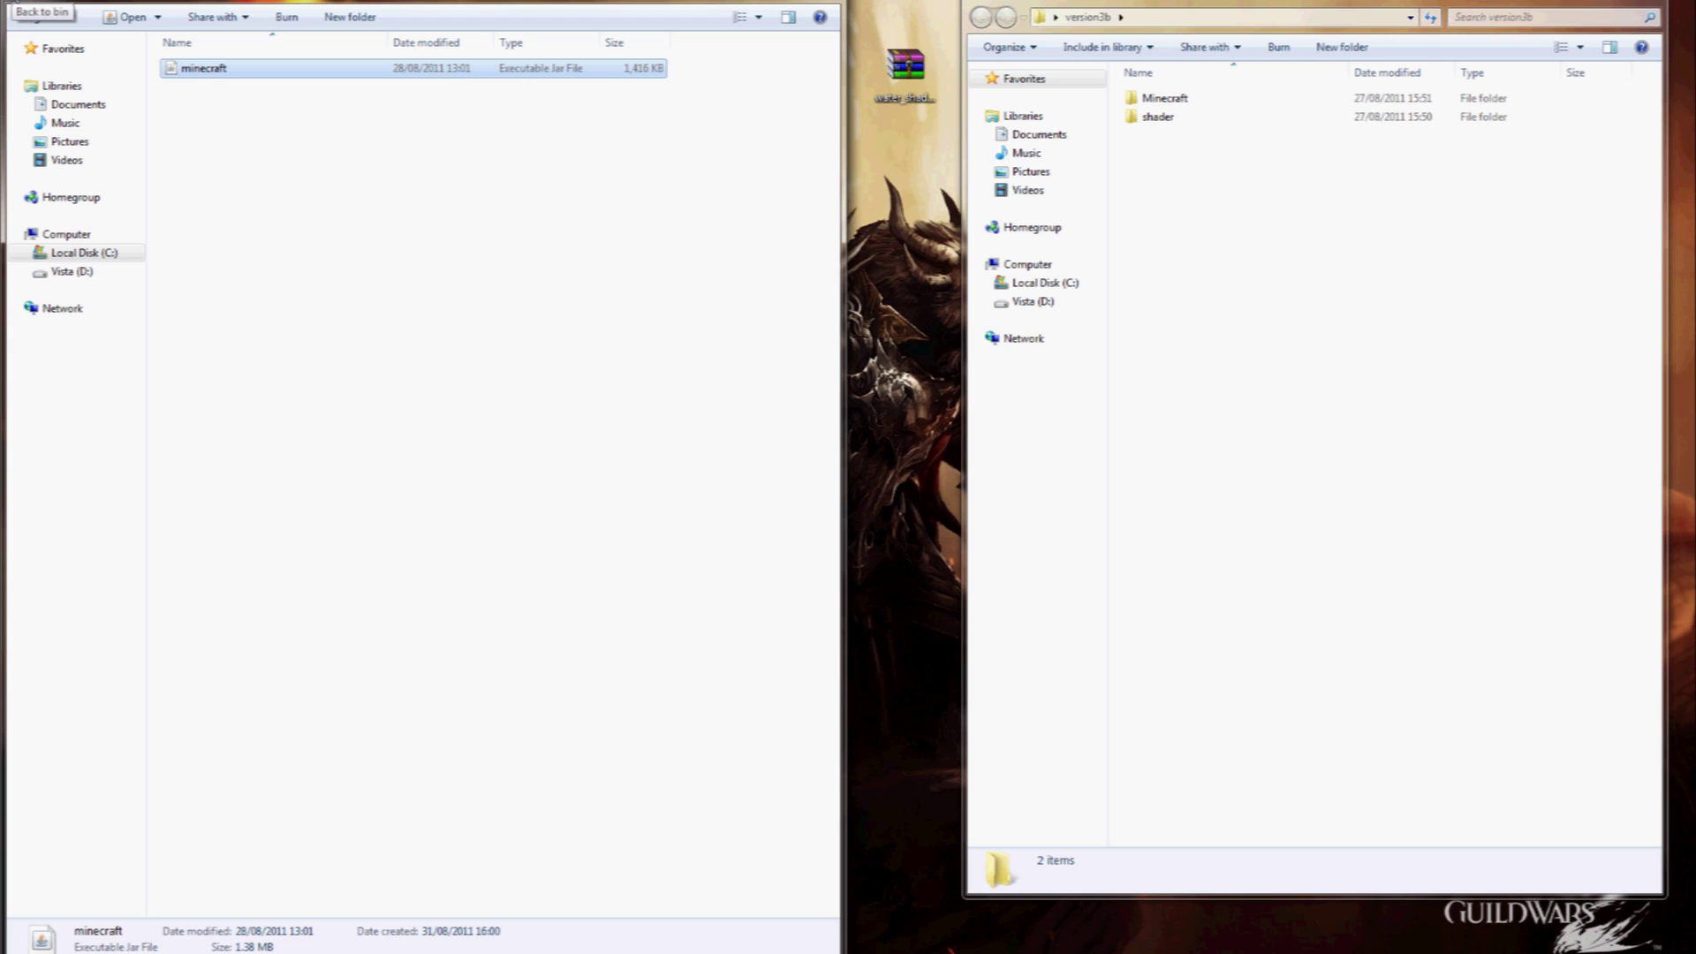
{"action": "left_click", "coordinate": [31, 2]}
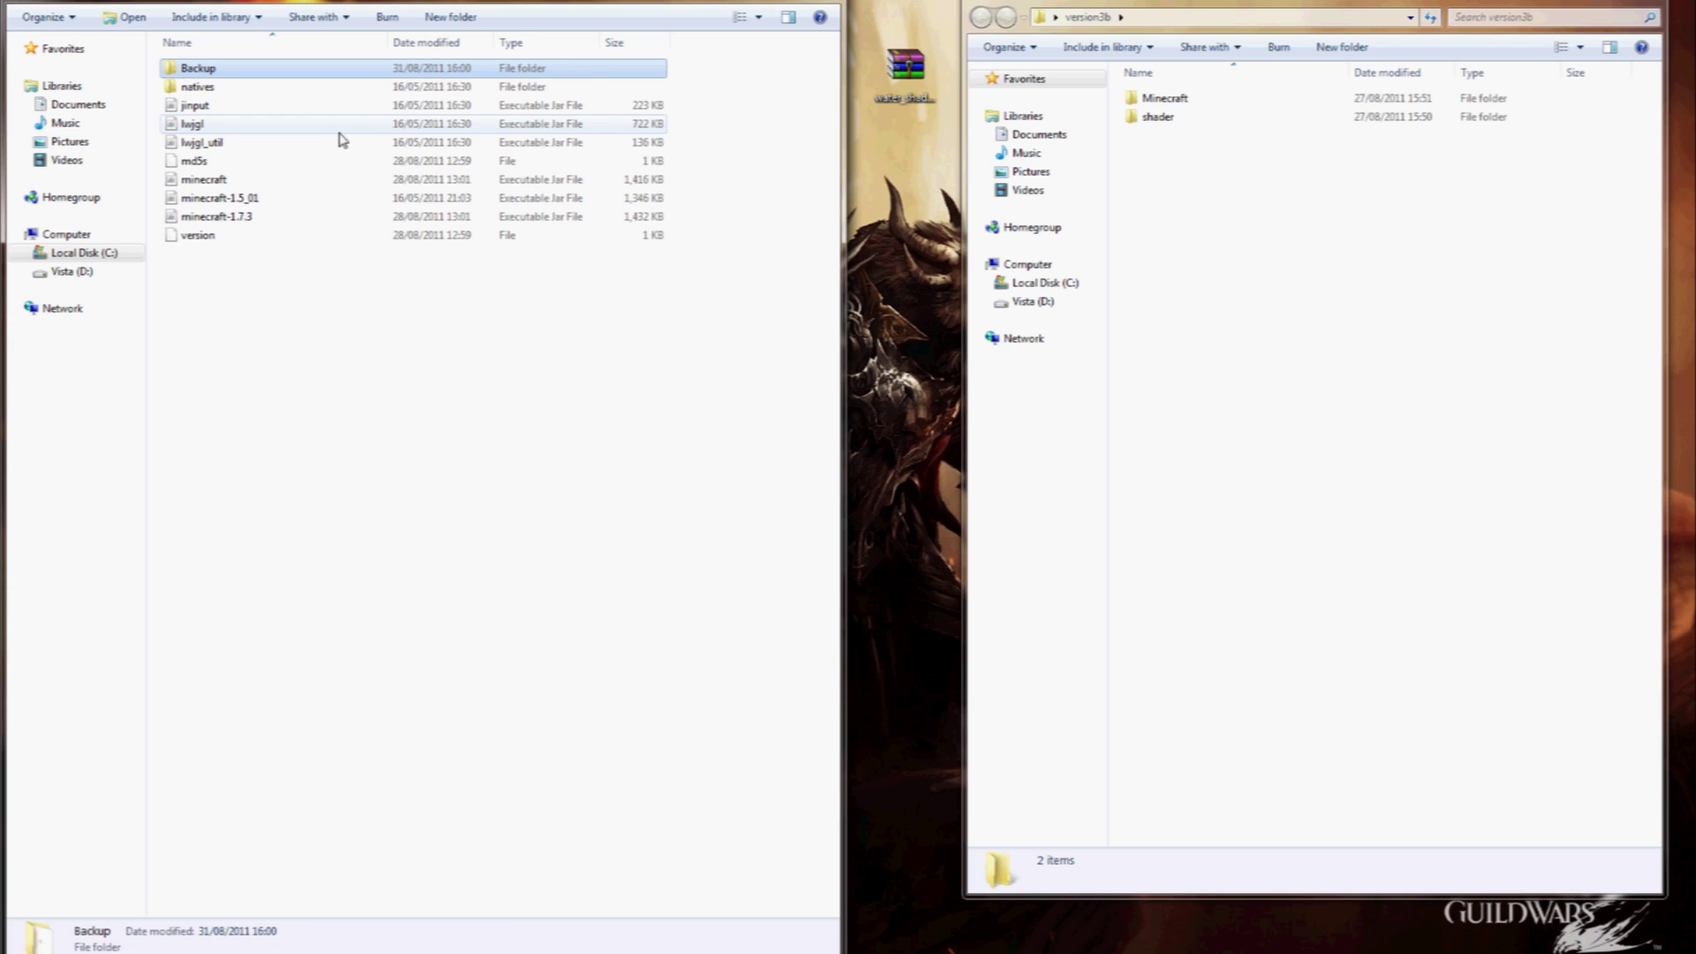
Open minecraft.jar with the WinRAR archiver via Open with
{"action": "left_click", "coordinate": [225, 182]}
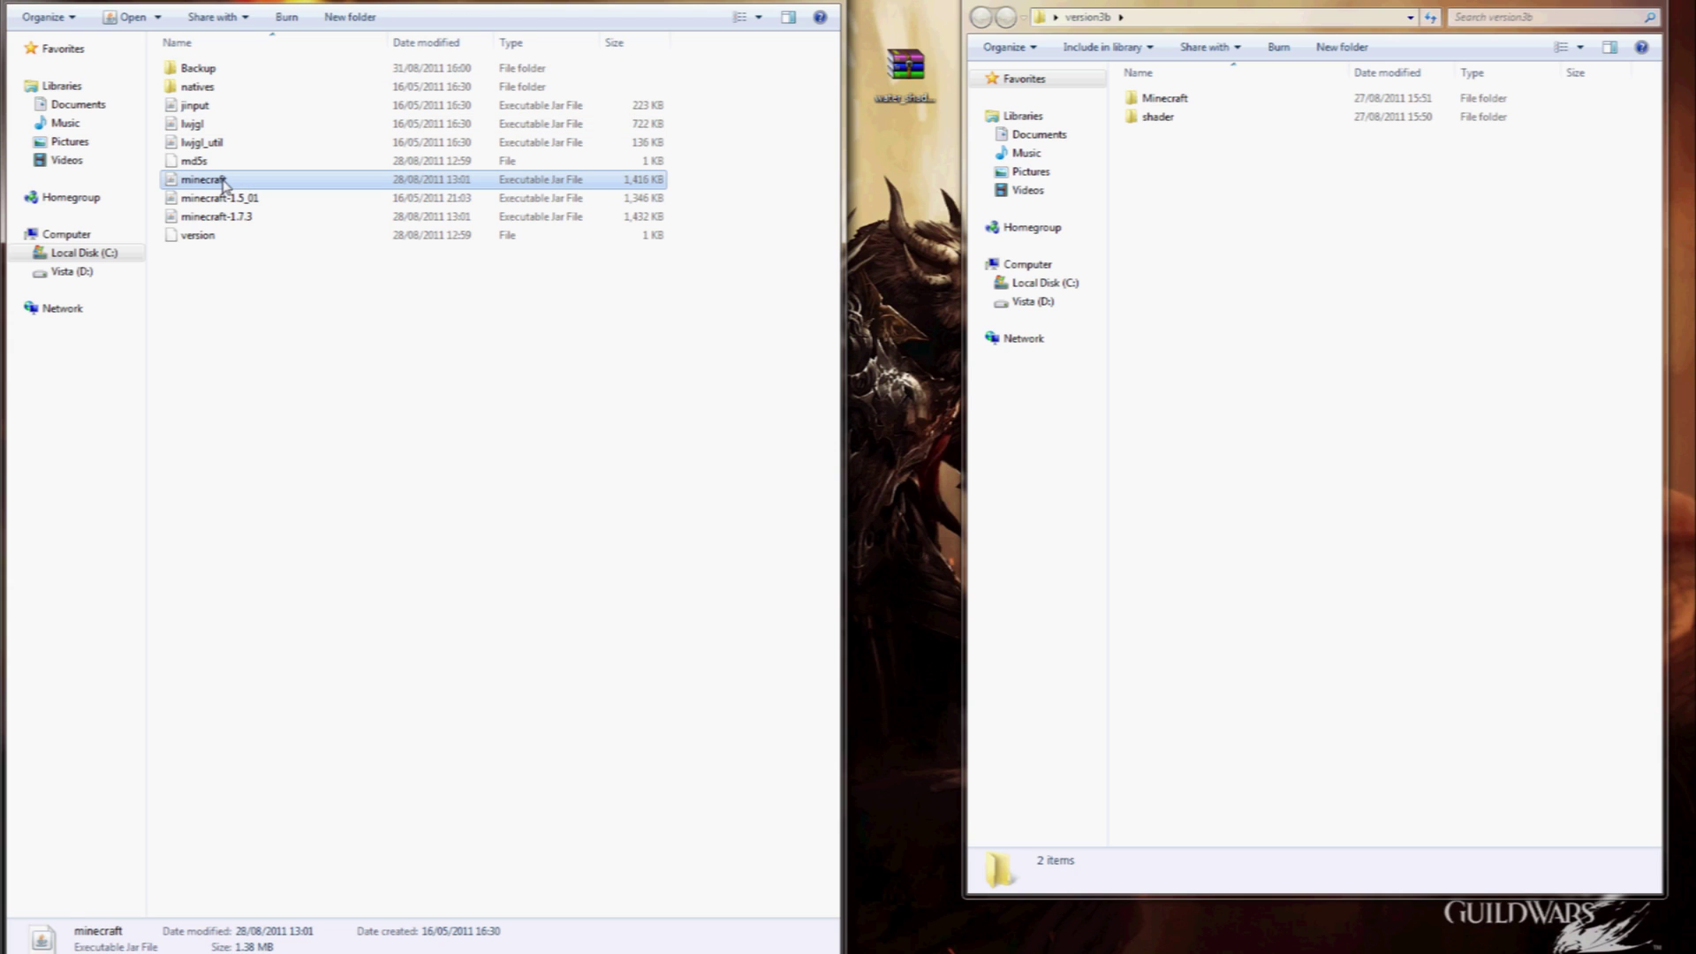
{"action": "right_click", "coordinate": [224, 182]}
{"action": "mouse_move", "coordinate": [335, 296]}
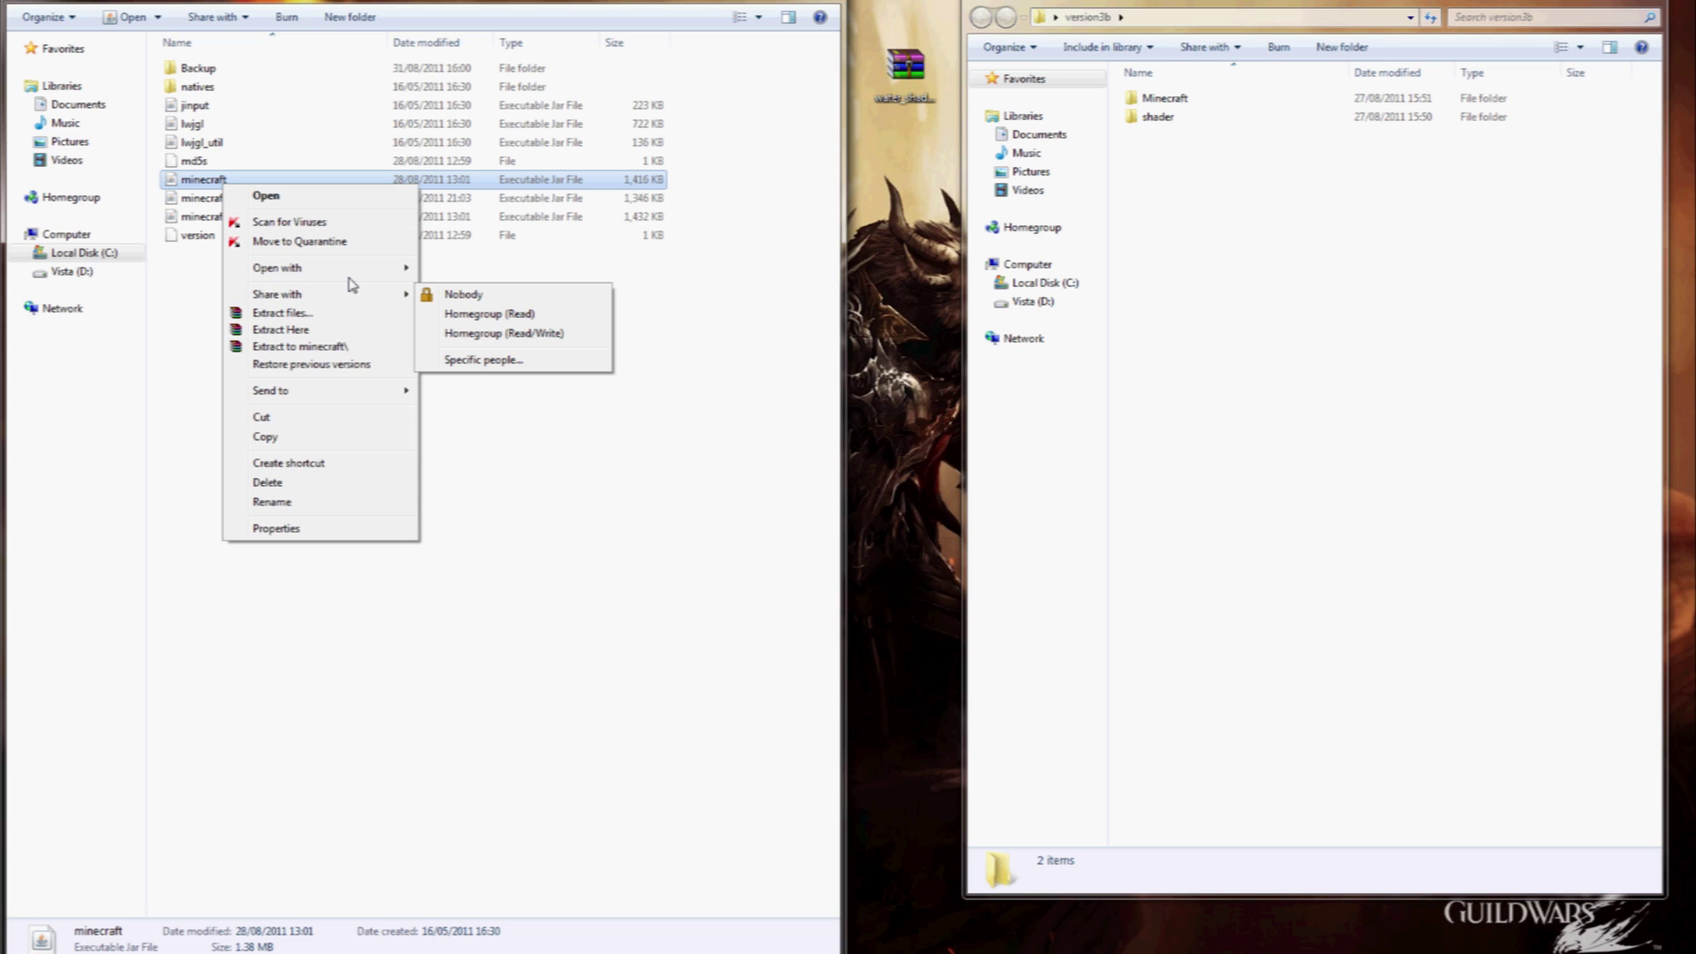
{"action": "mouse_move", "coordinate": [371, 268]}
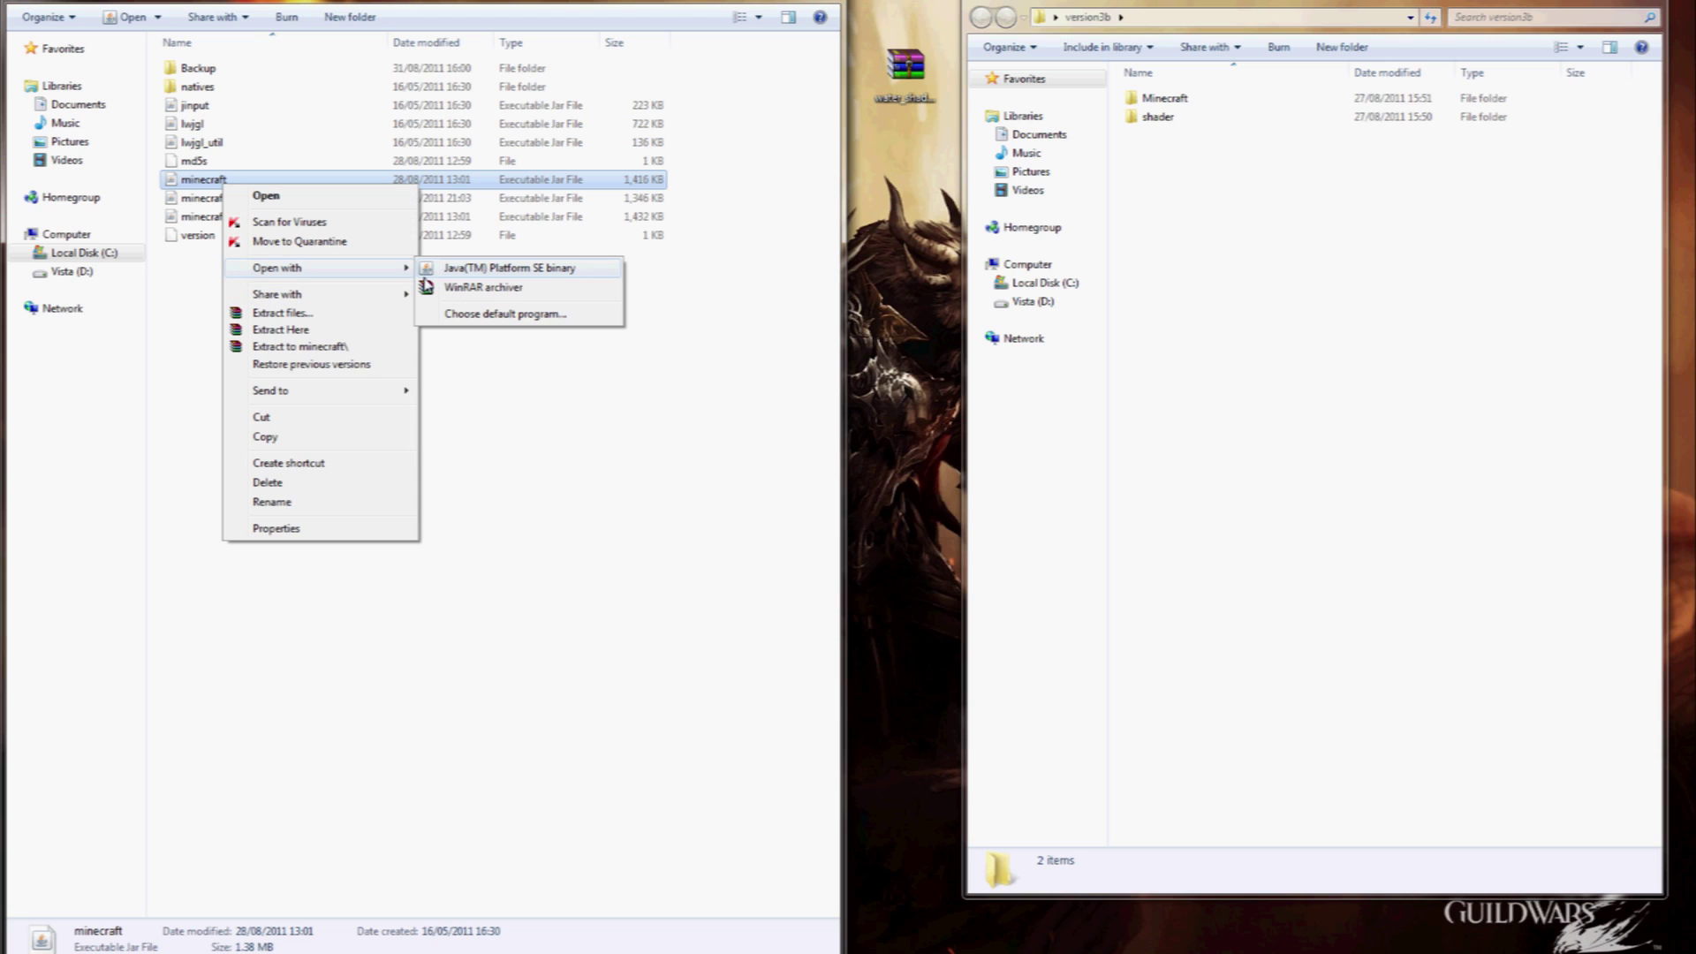
{"action": "left_click", "coordinate": [456, 287]}
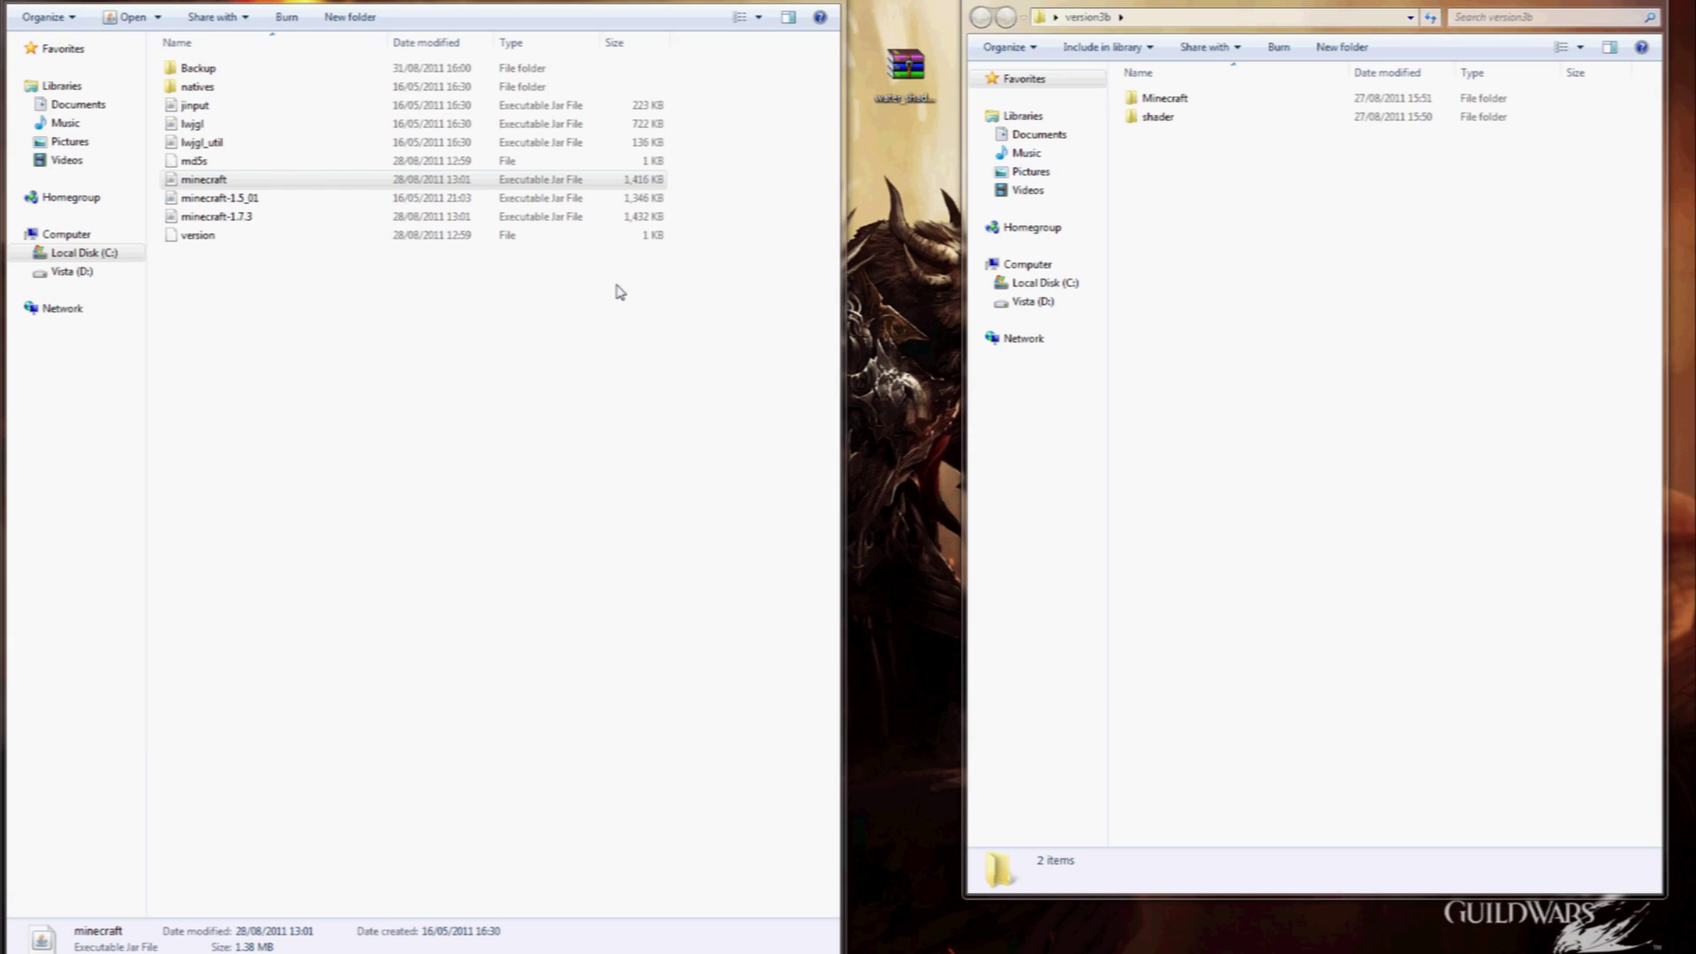
Add all five class files from the mod's Minecraft folder into minecraft.jar, then minimize WinRAR
{"action": "left_click_drag", "start_coordinate": [745, 37], "coordinate": [0, 212]}
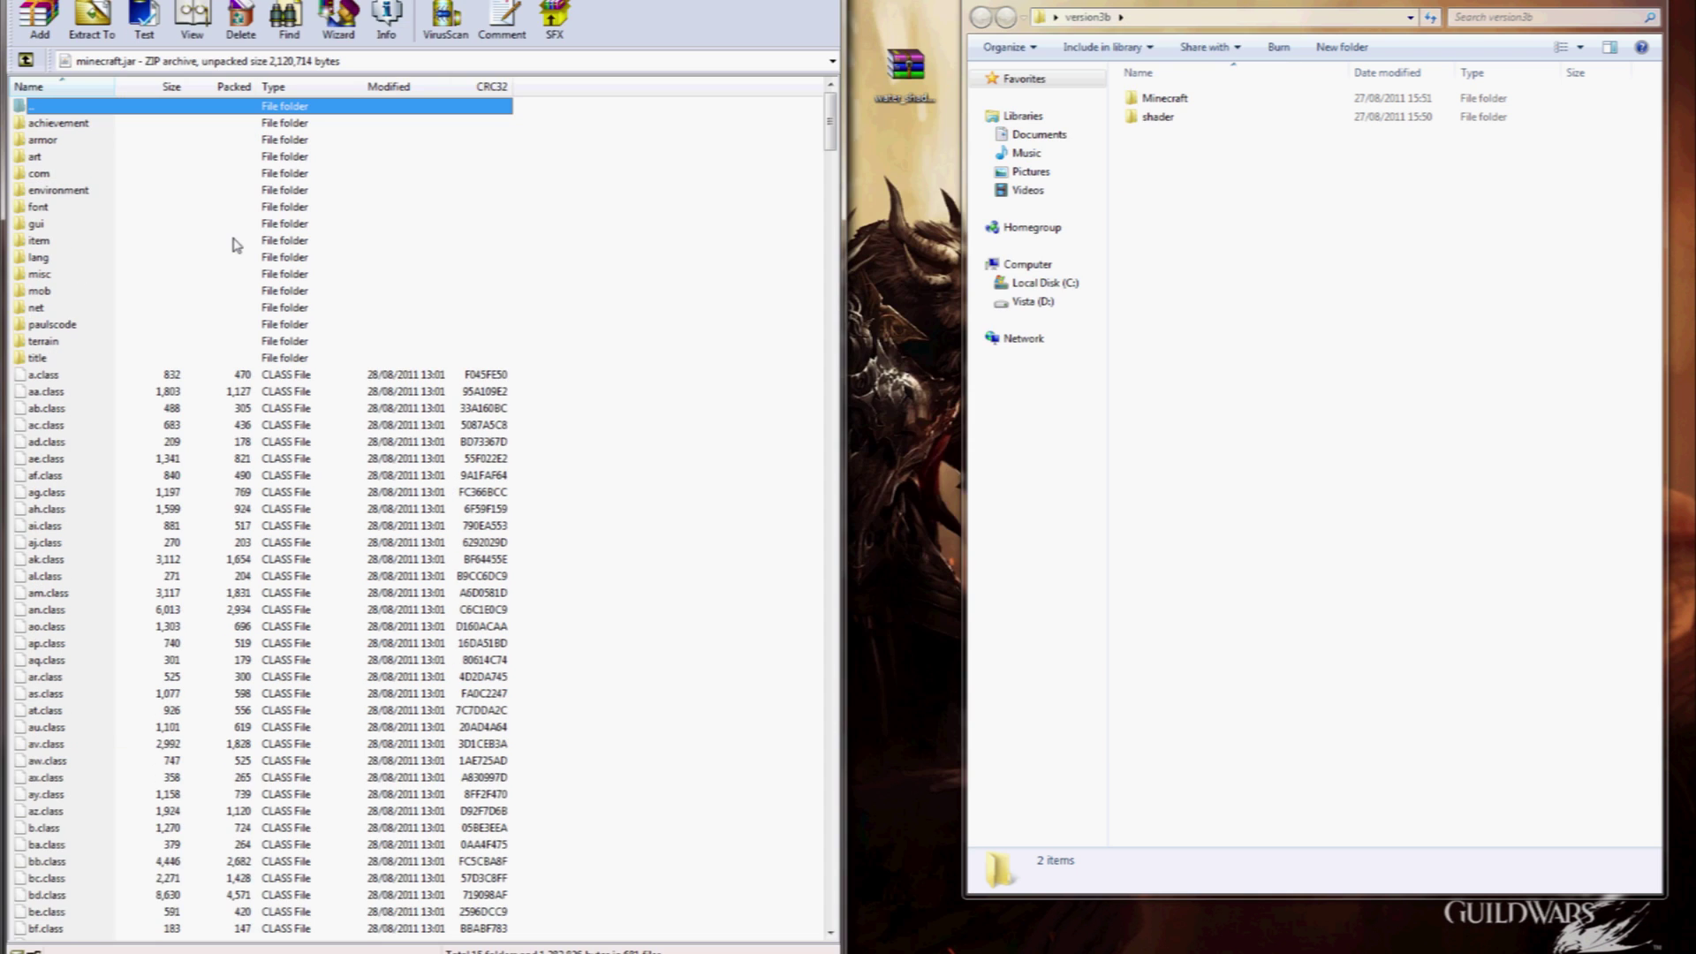
{"action": "double_click", "coordinate": [1186, 105]}
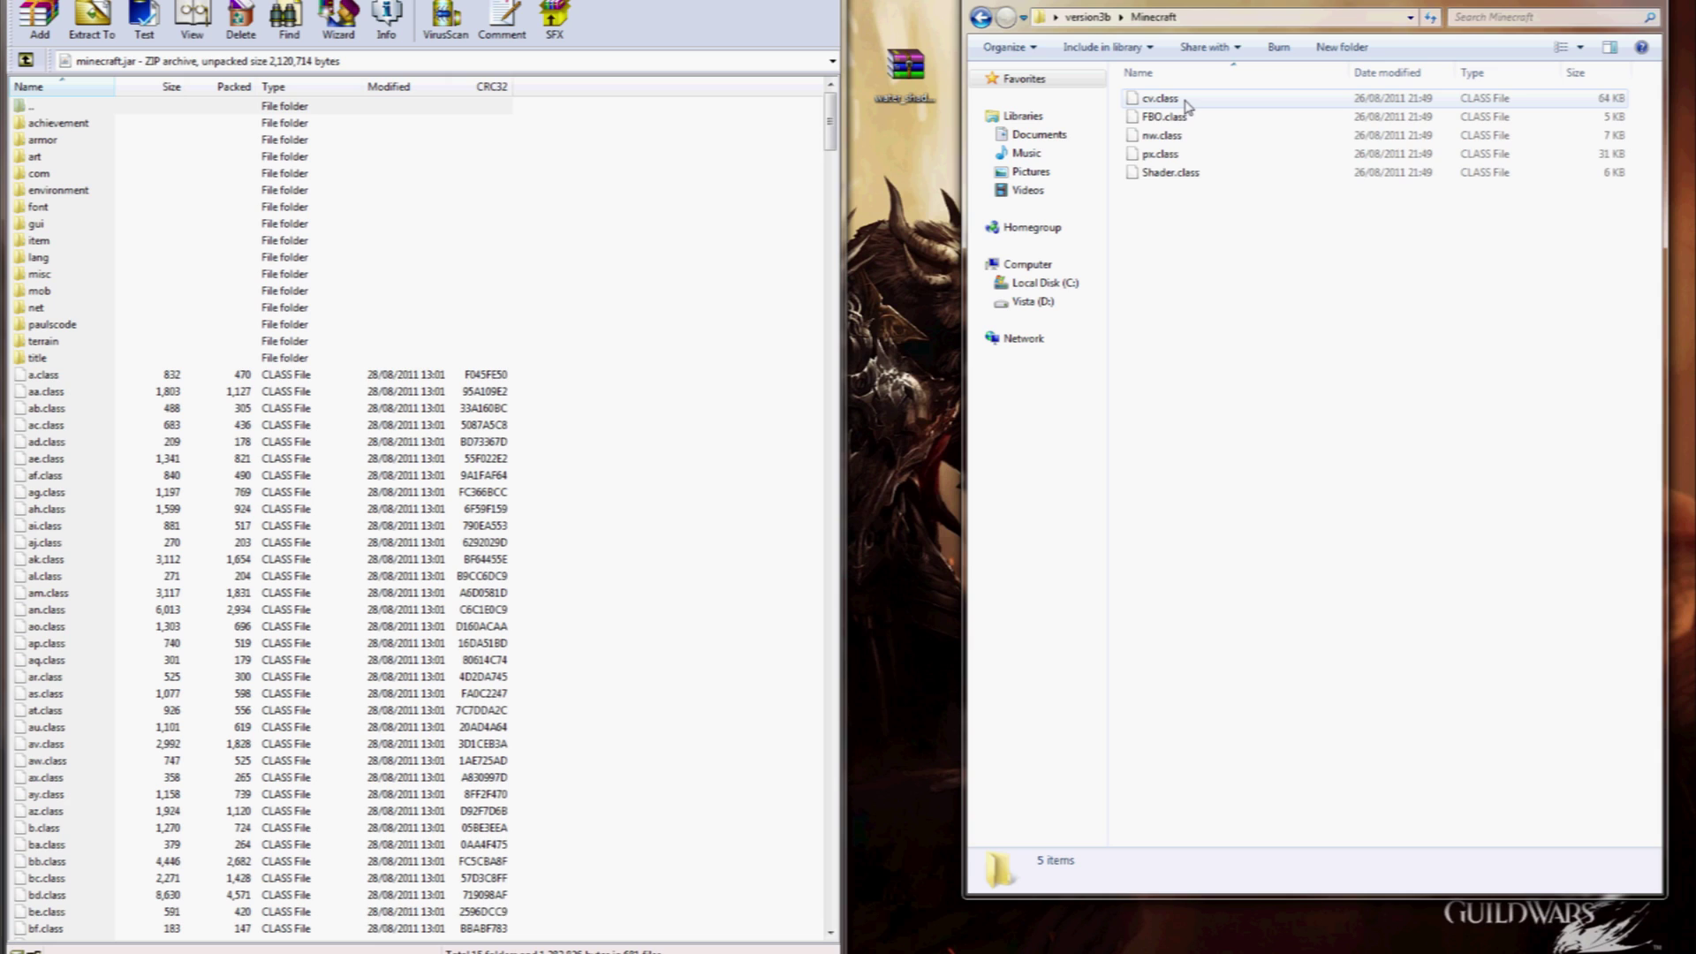
{"action": "key", "text": "ctrl+a"}
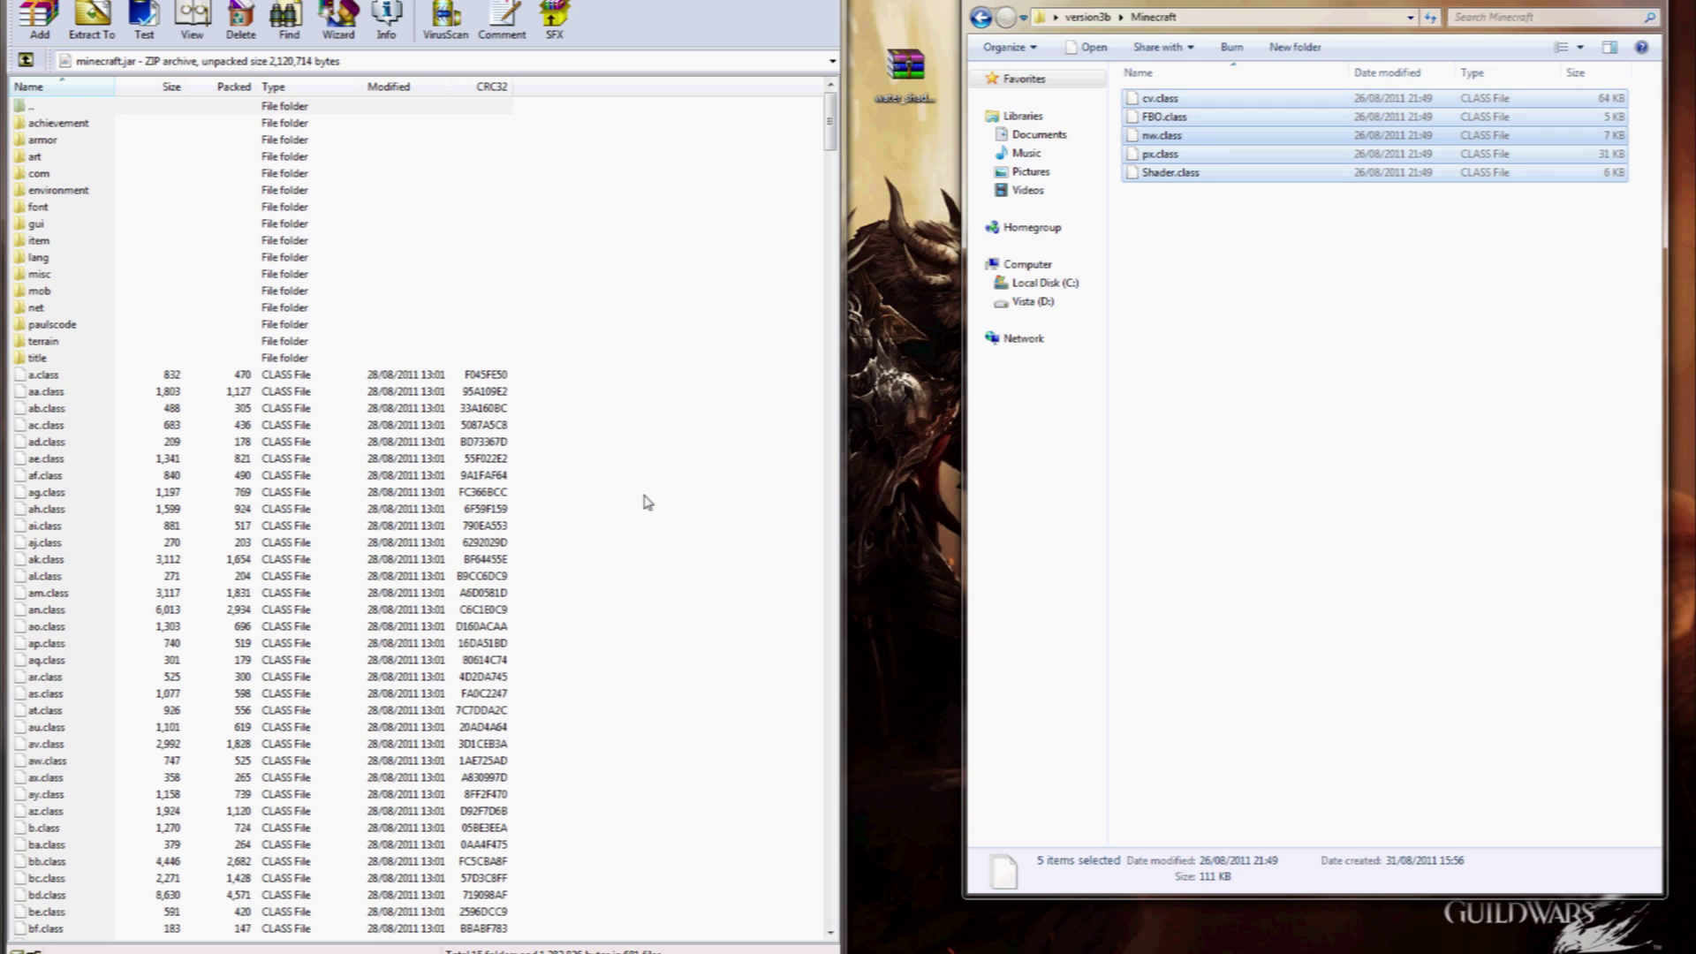
{"action": "left_click_drag", "start_coordinate": [647, 501], "coordinate": [633, 535]}
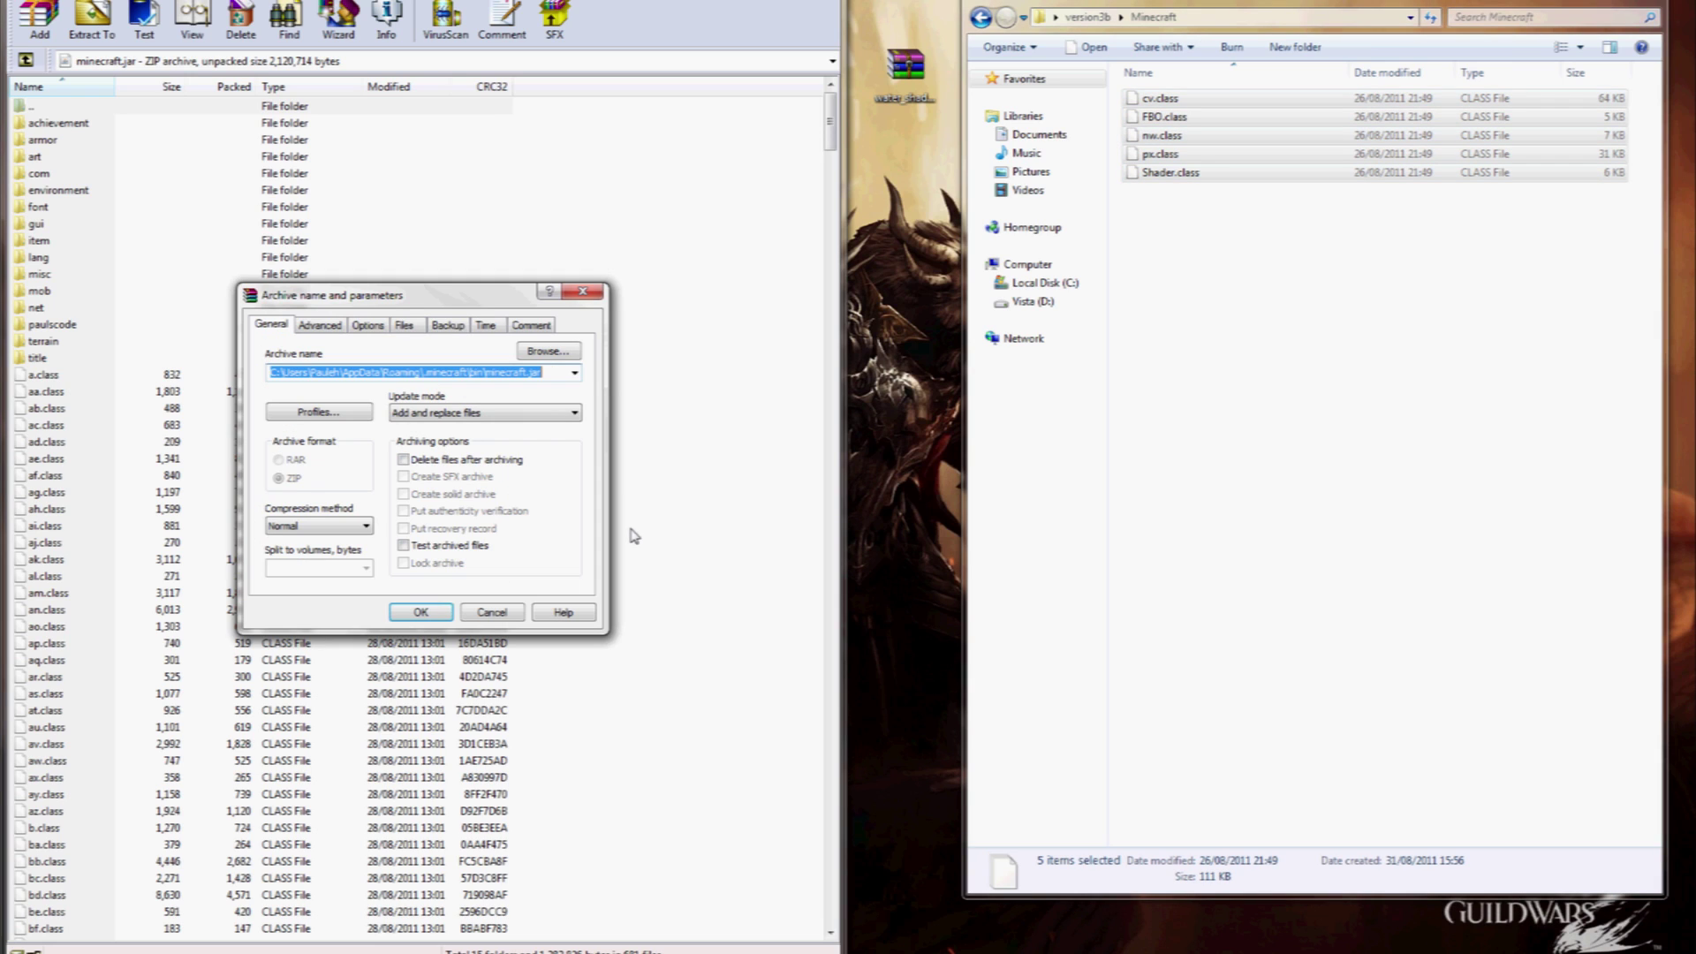
{"action": "left_click", "coordinate": [421, 614]}
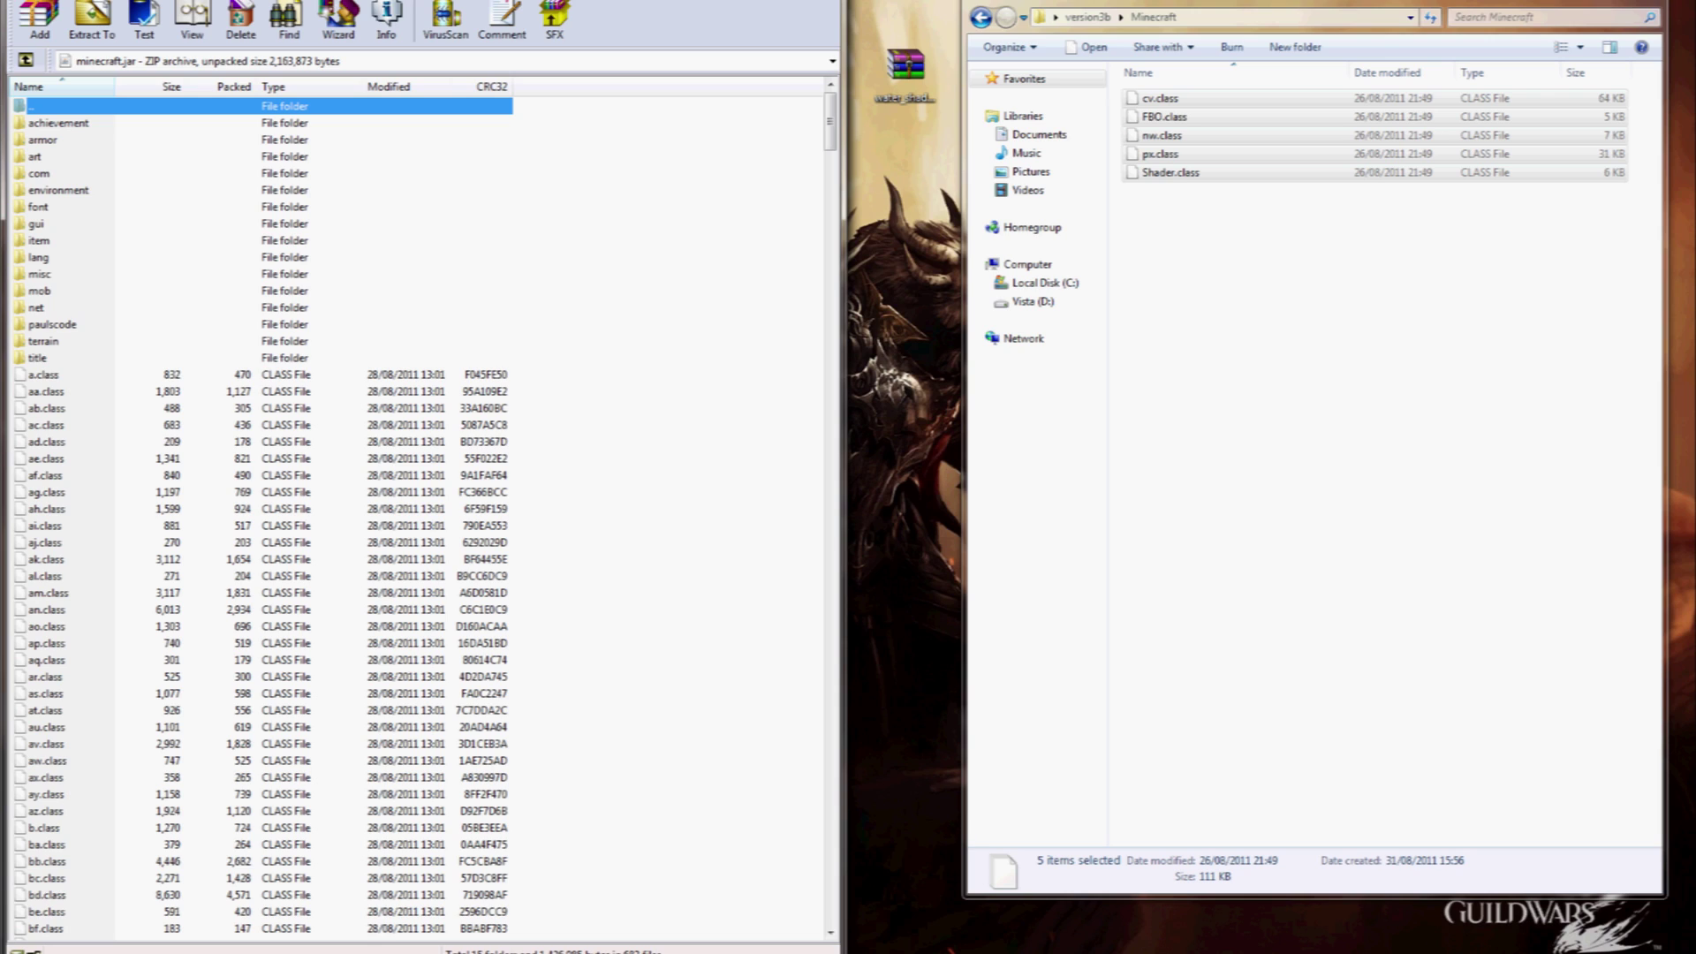
{"action": "key", "text": "super+Down"}
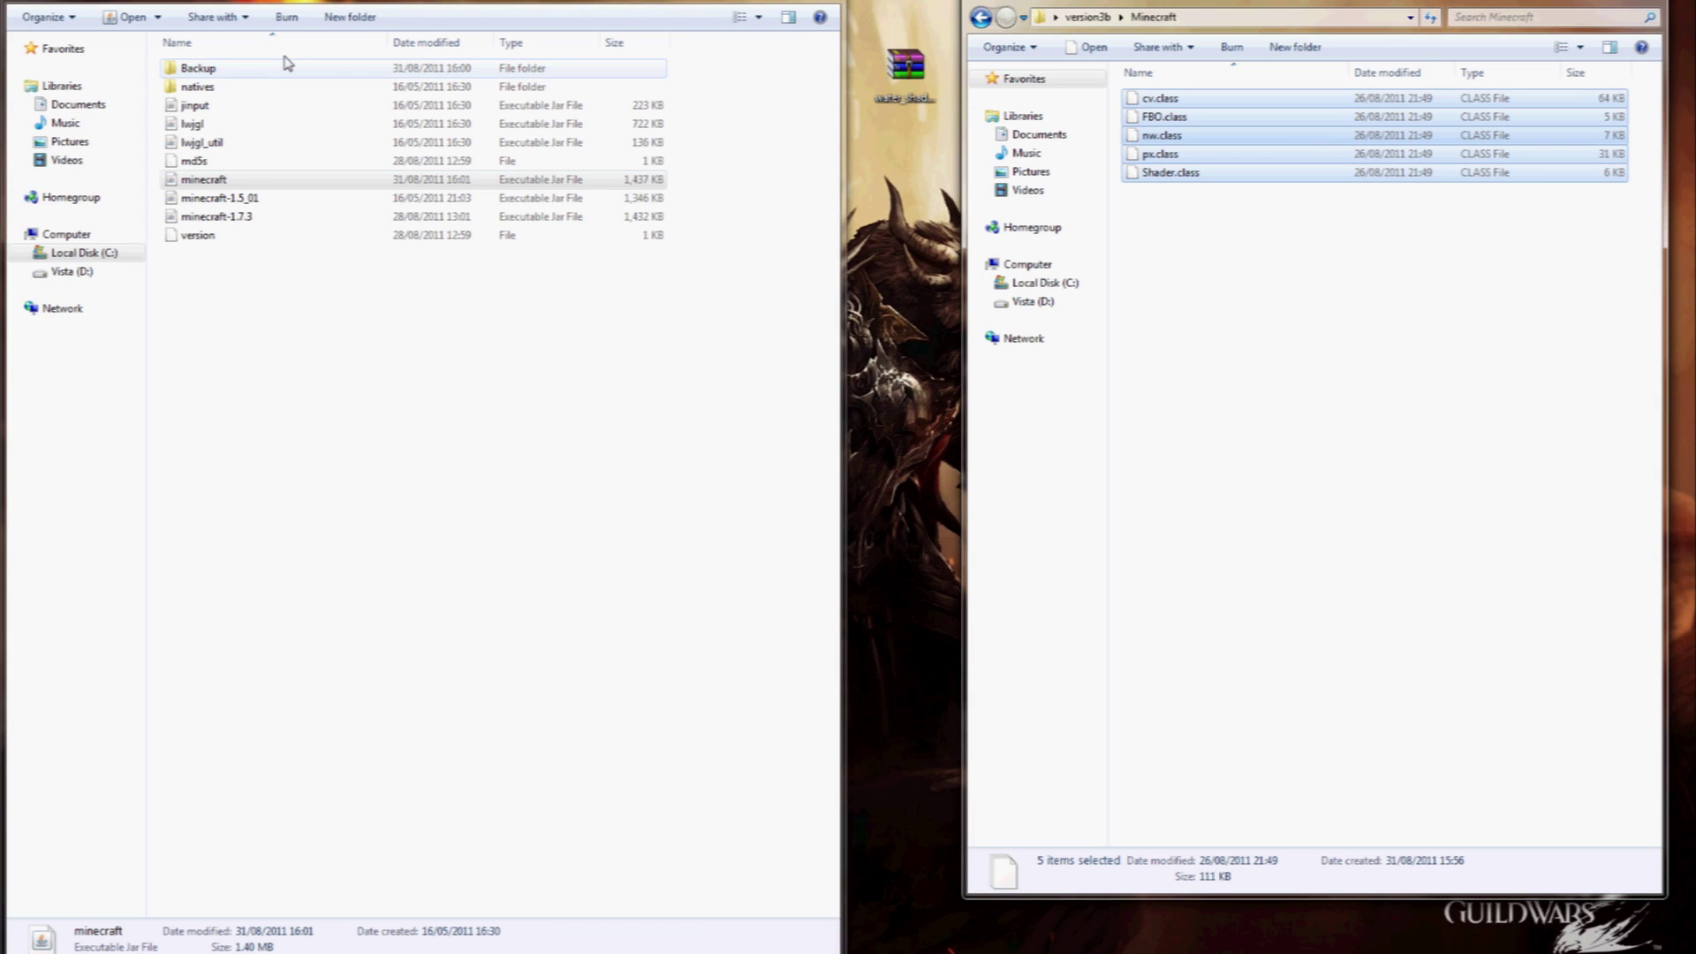
Drag the shader folder from version3b into bin and bring the minecraft.jar WinRAR window back
{"action": "key", "text": "alt+Tab"}
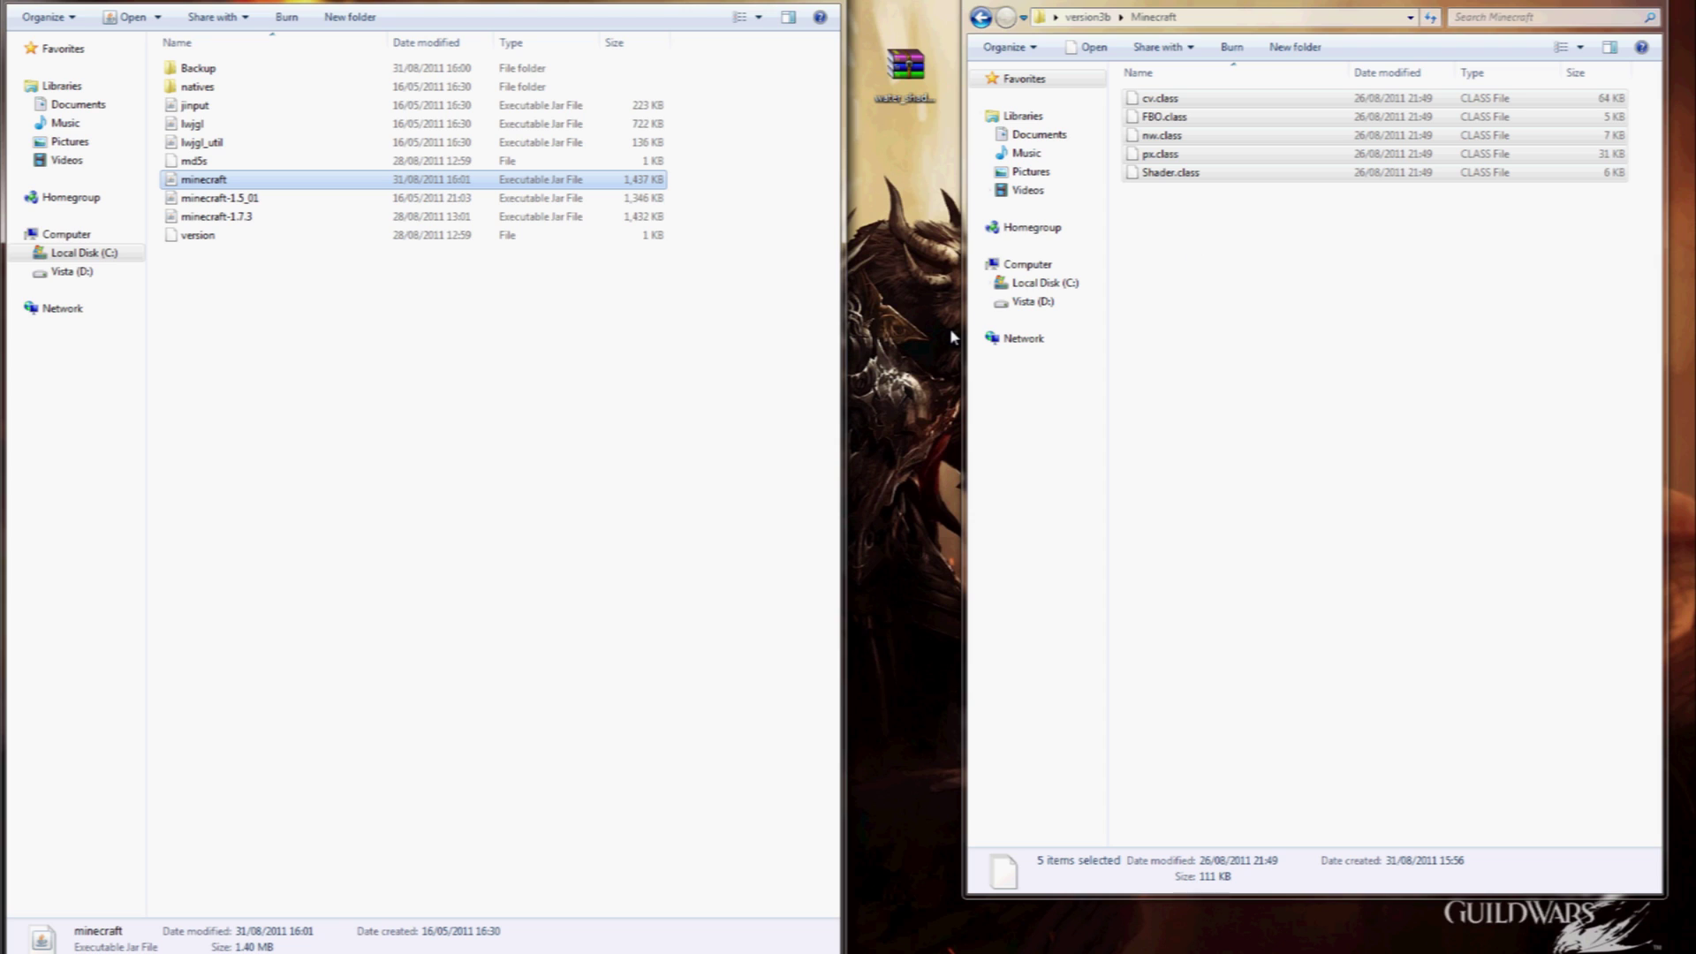
{"action": "left_click", "coordinate": [1158, 19]}
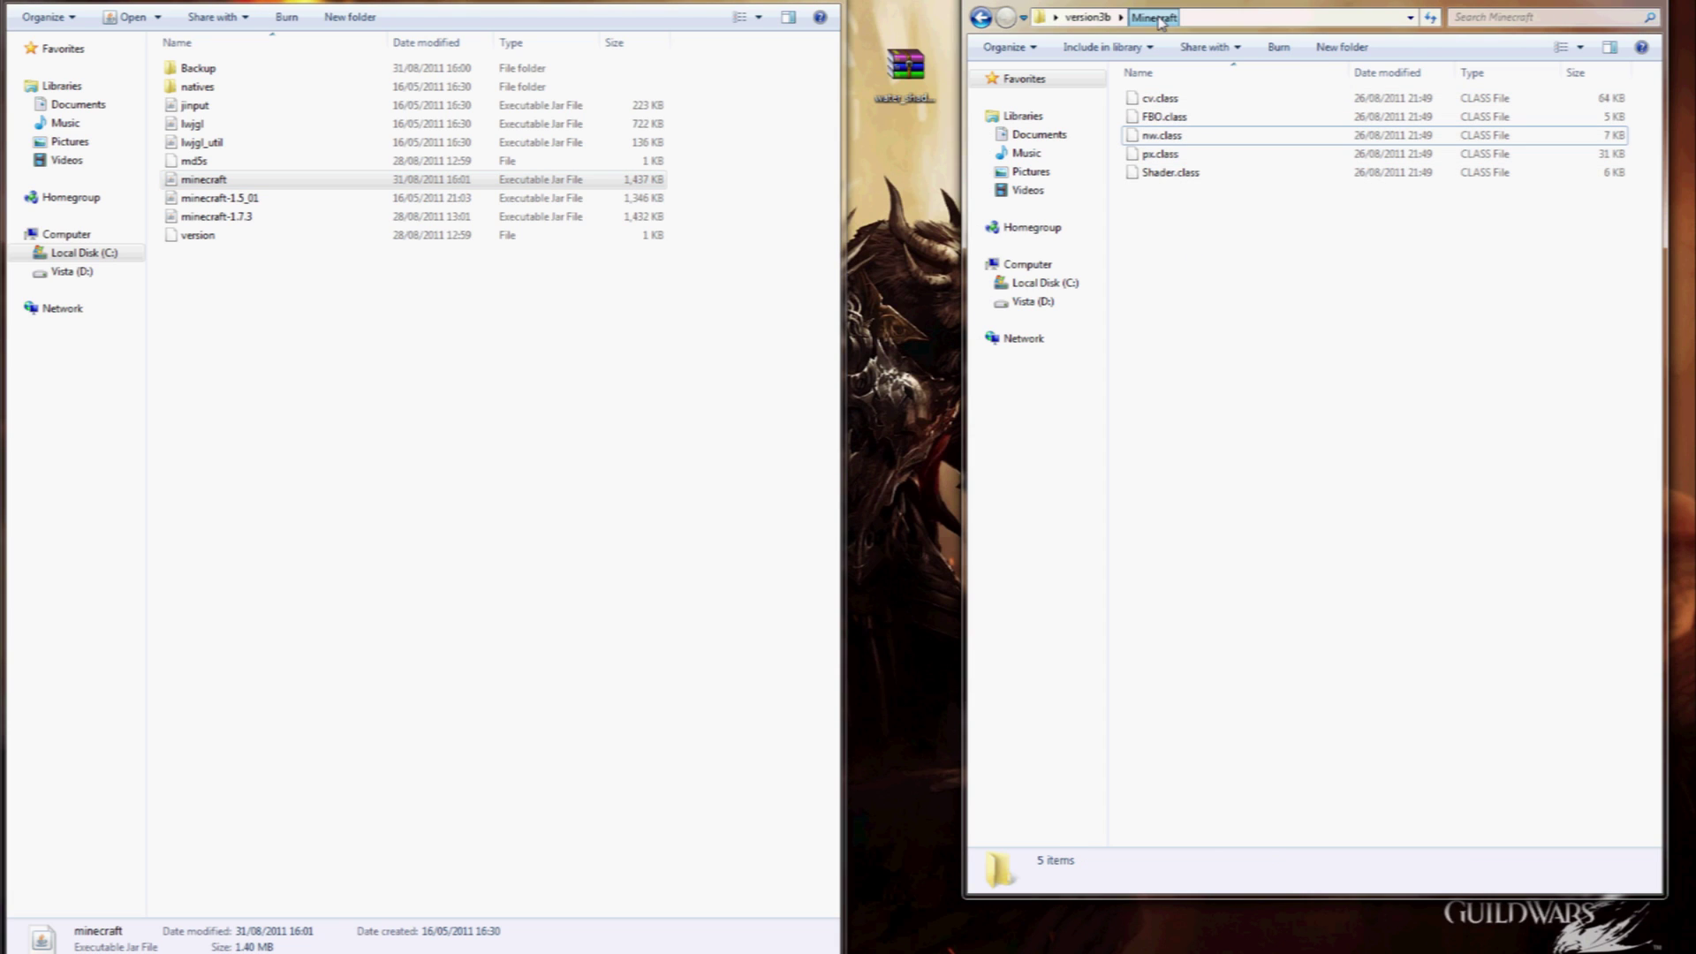
{"action": "key", "text": "BackSpace"}
{"action": "left_click_drag", "start_coordinate": [1162, 121], "coordinate": [446, 419]}
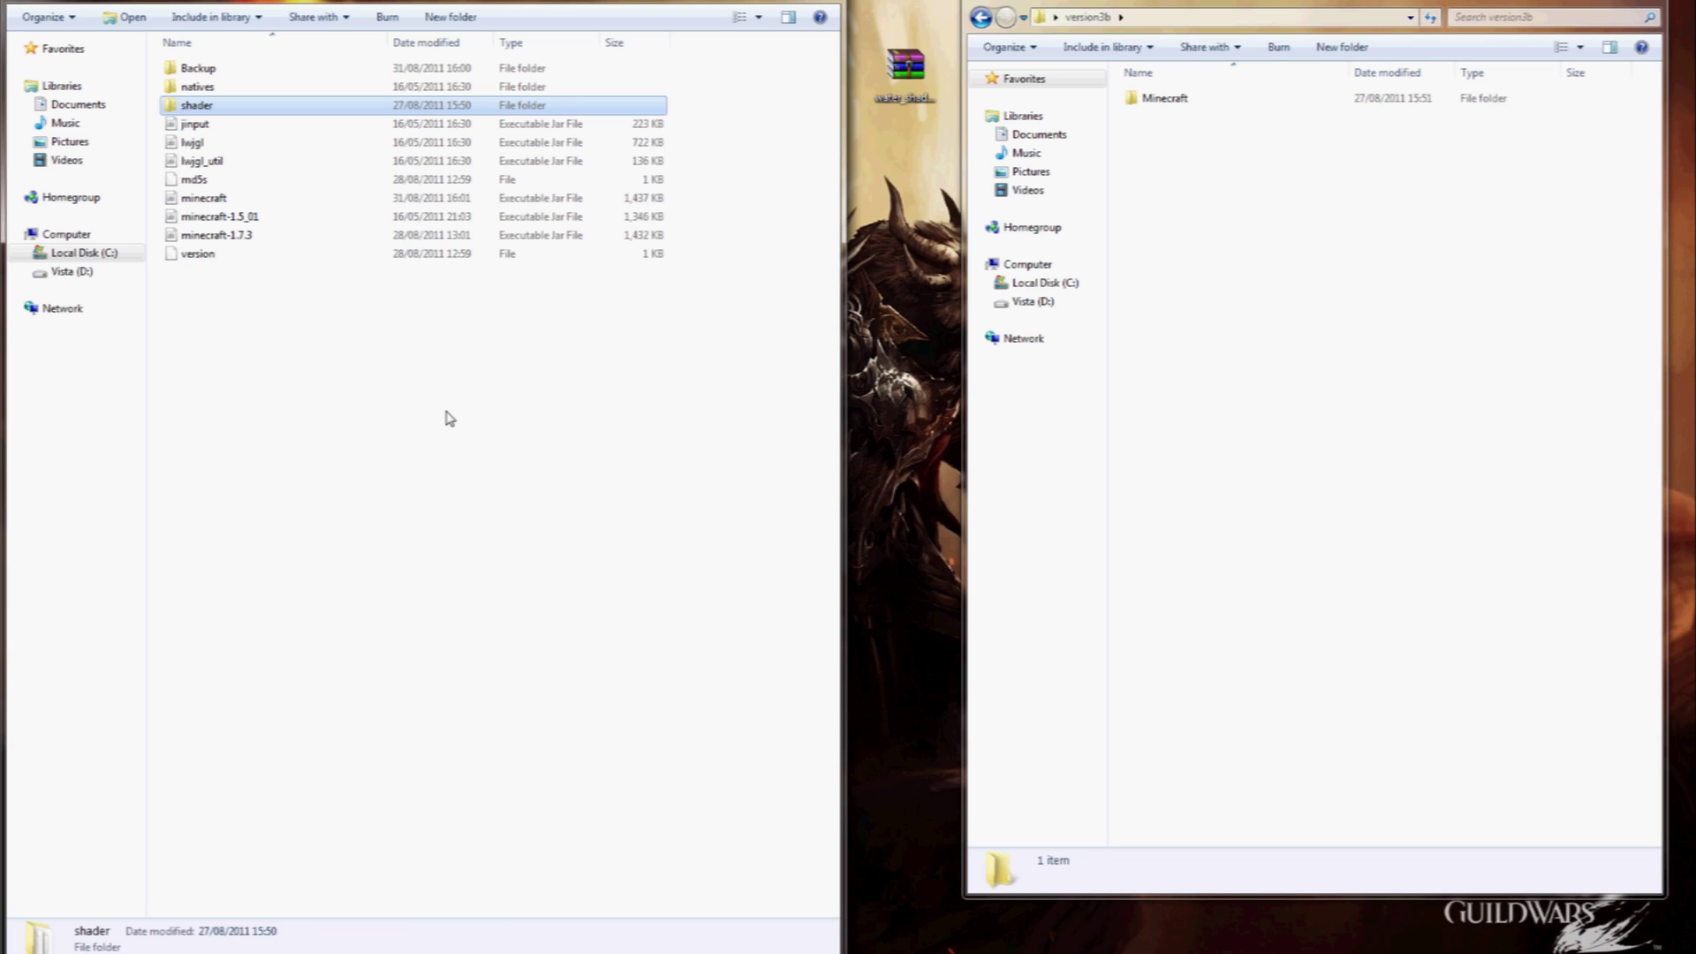
{"action": "left_click", "coordinate": [447, 419]}
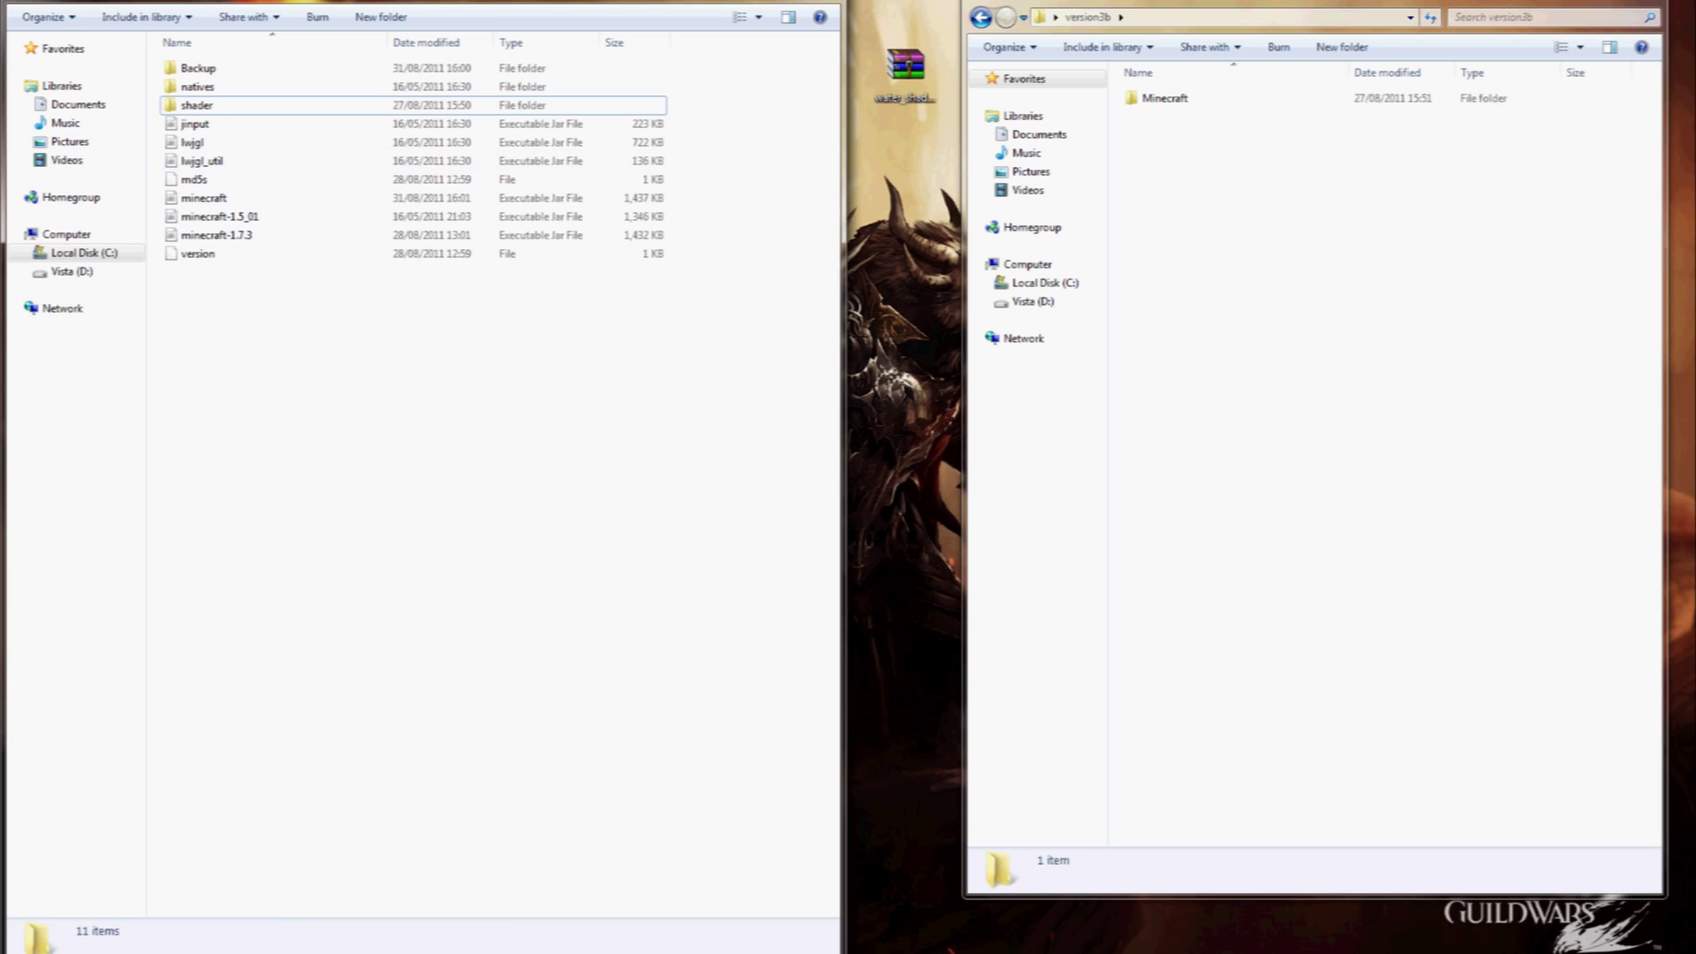
{"action": "mouse_move", "coordinate": [350, 950]}
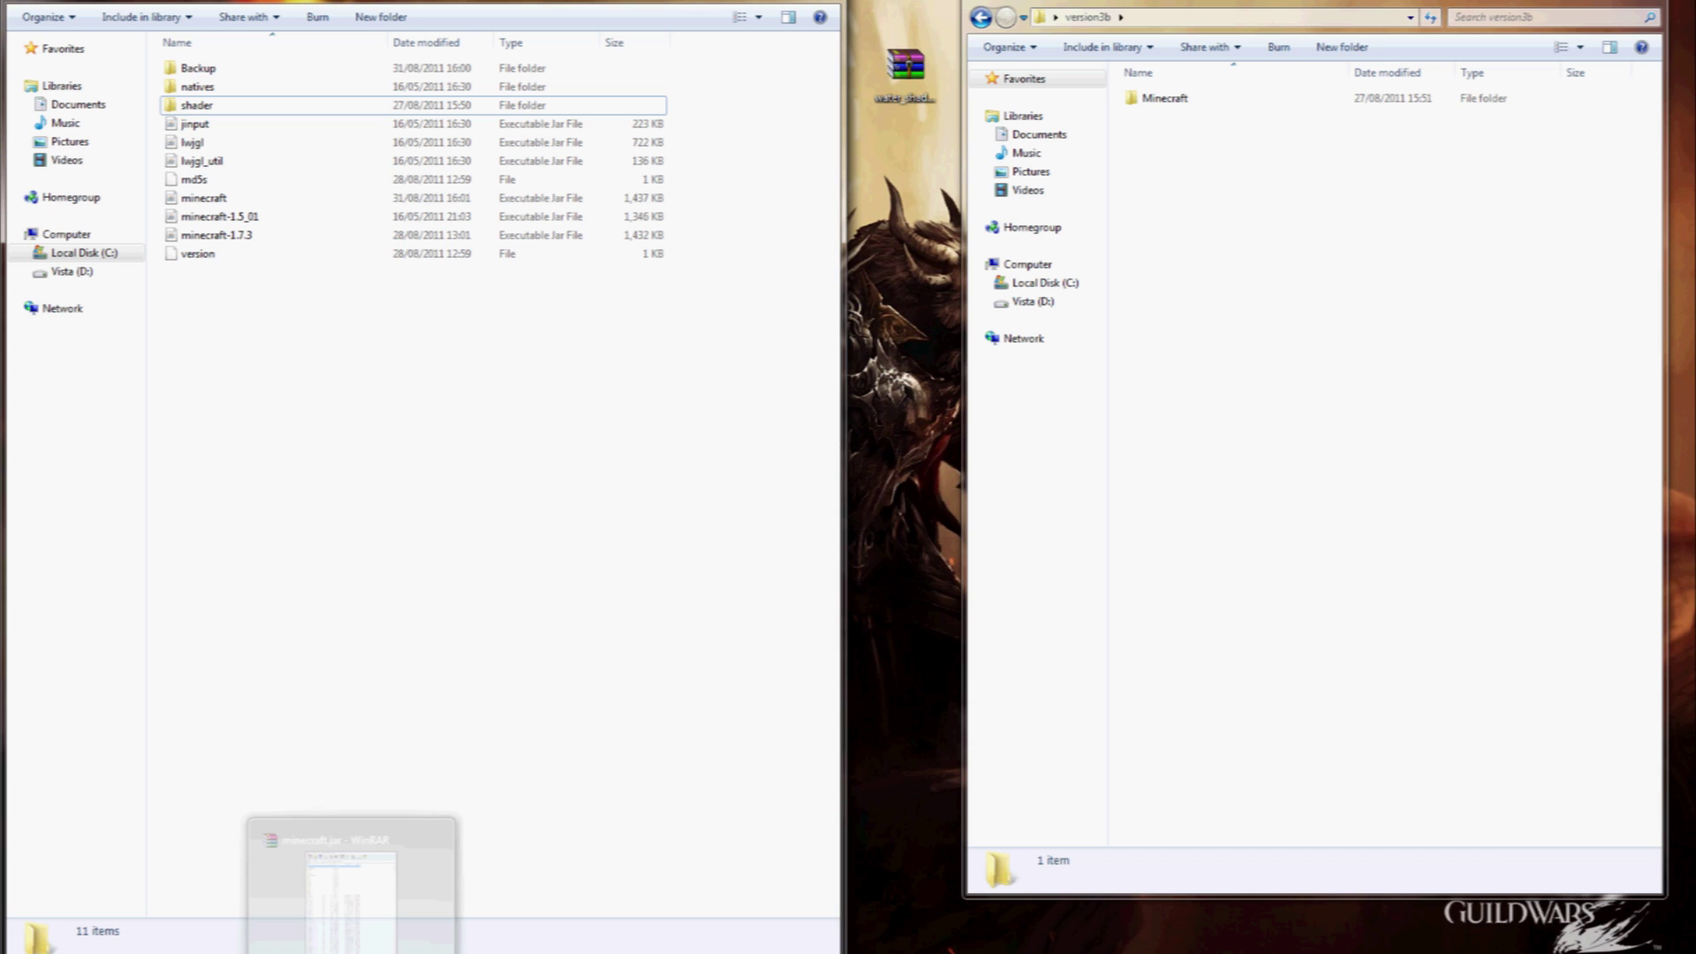
{"action": "left_click", "coordinate": [351, 892]}
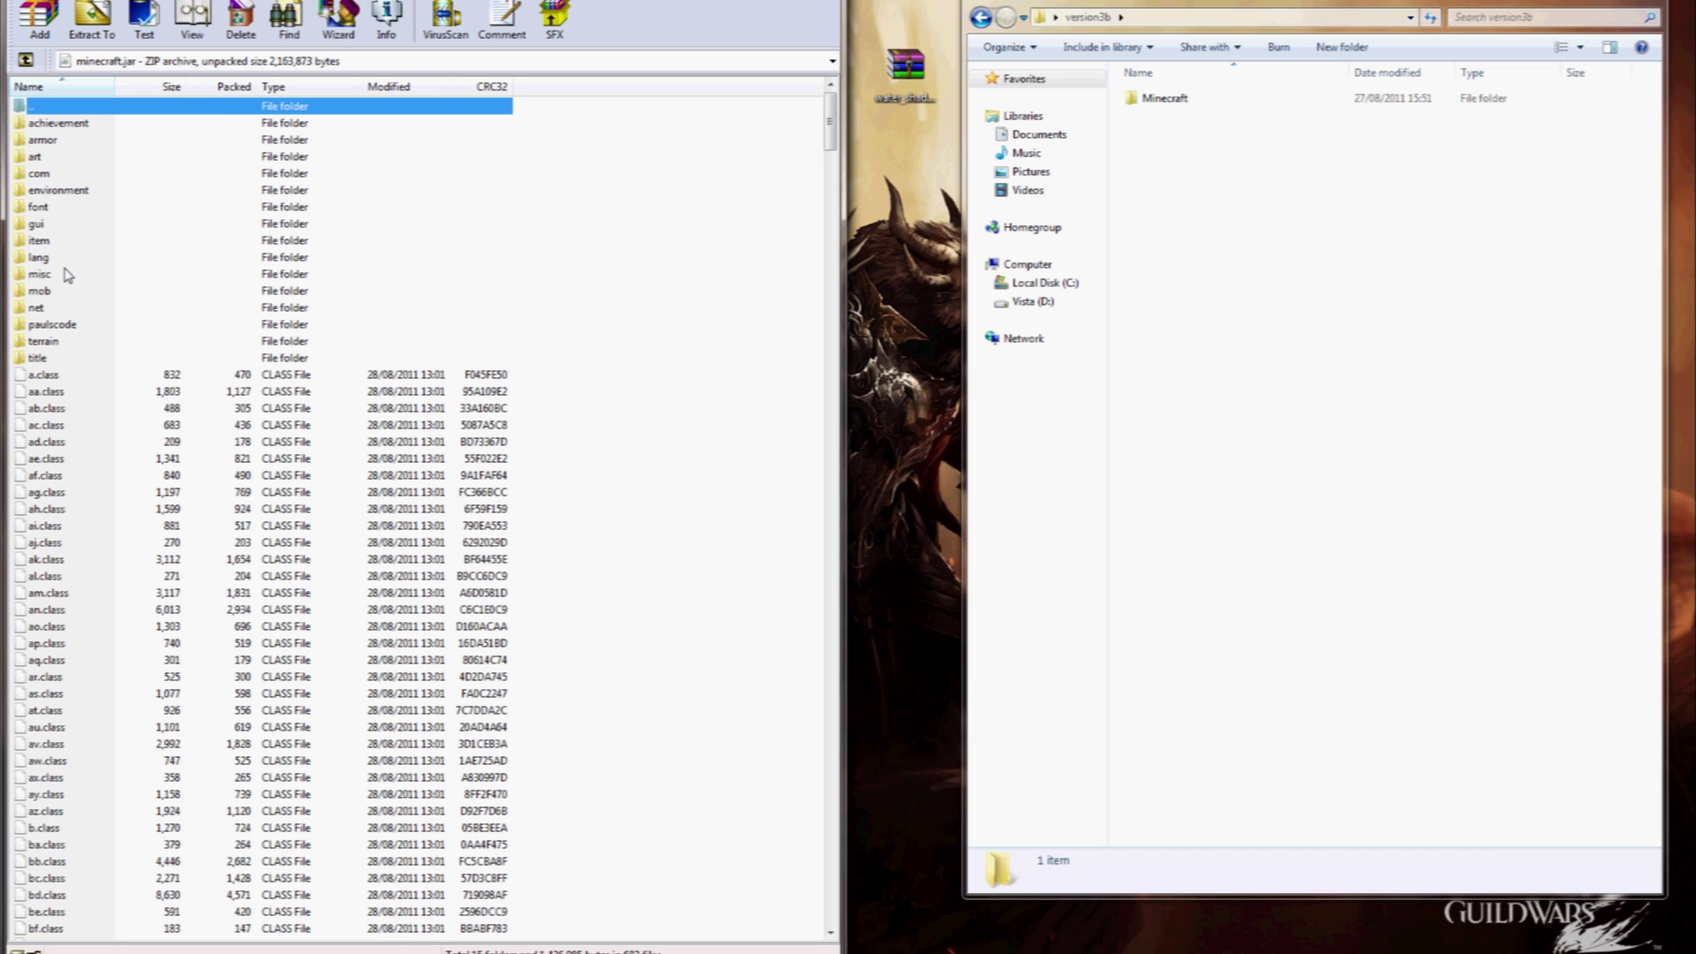